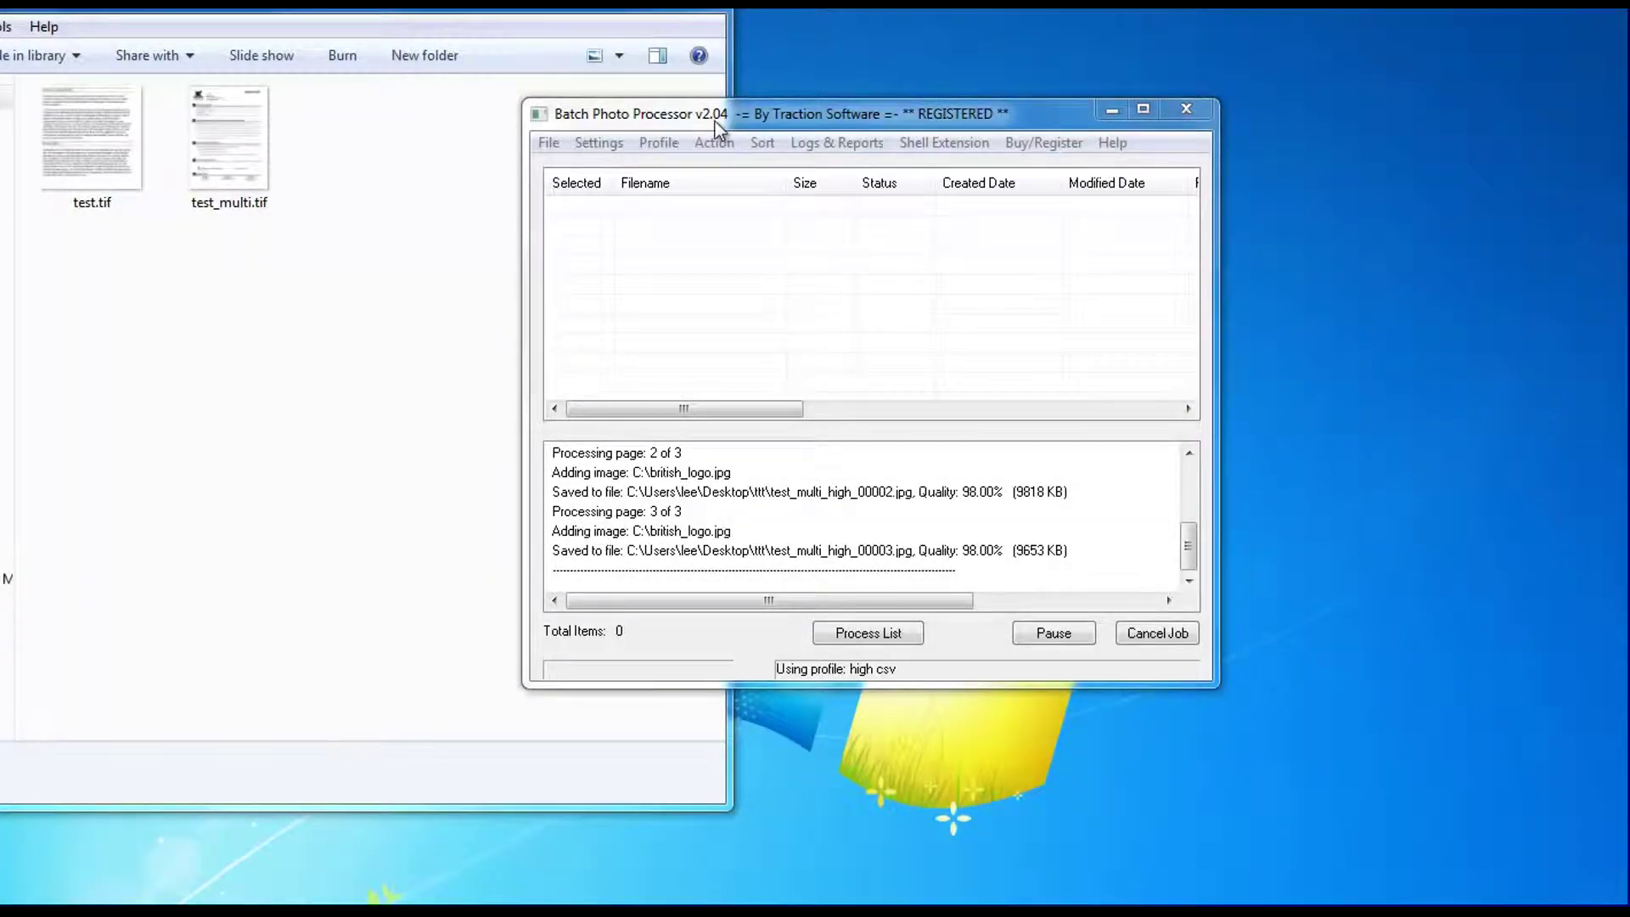
Switch the processing profile to high csv.
click(658, 141)
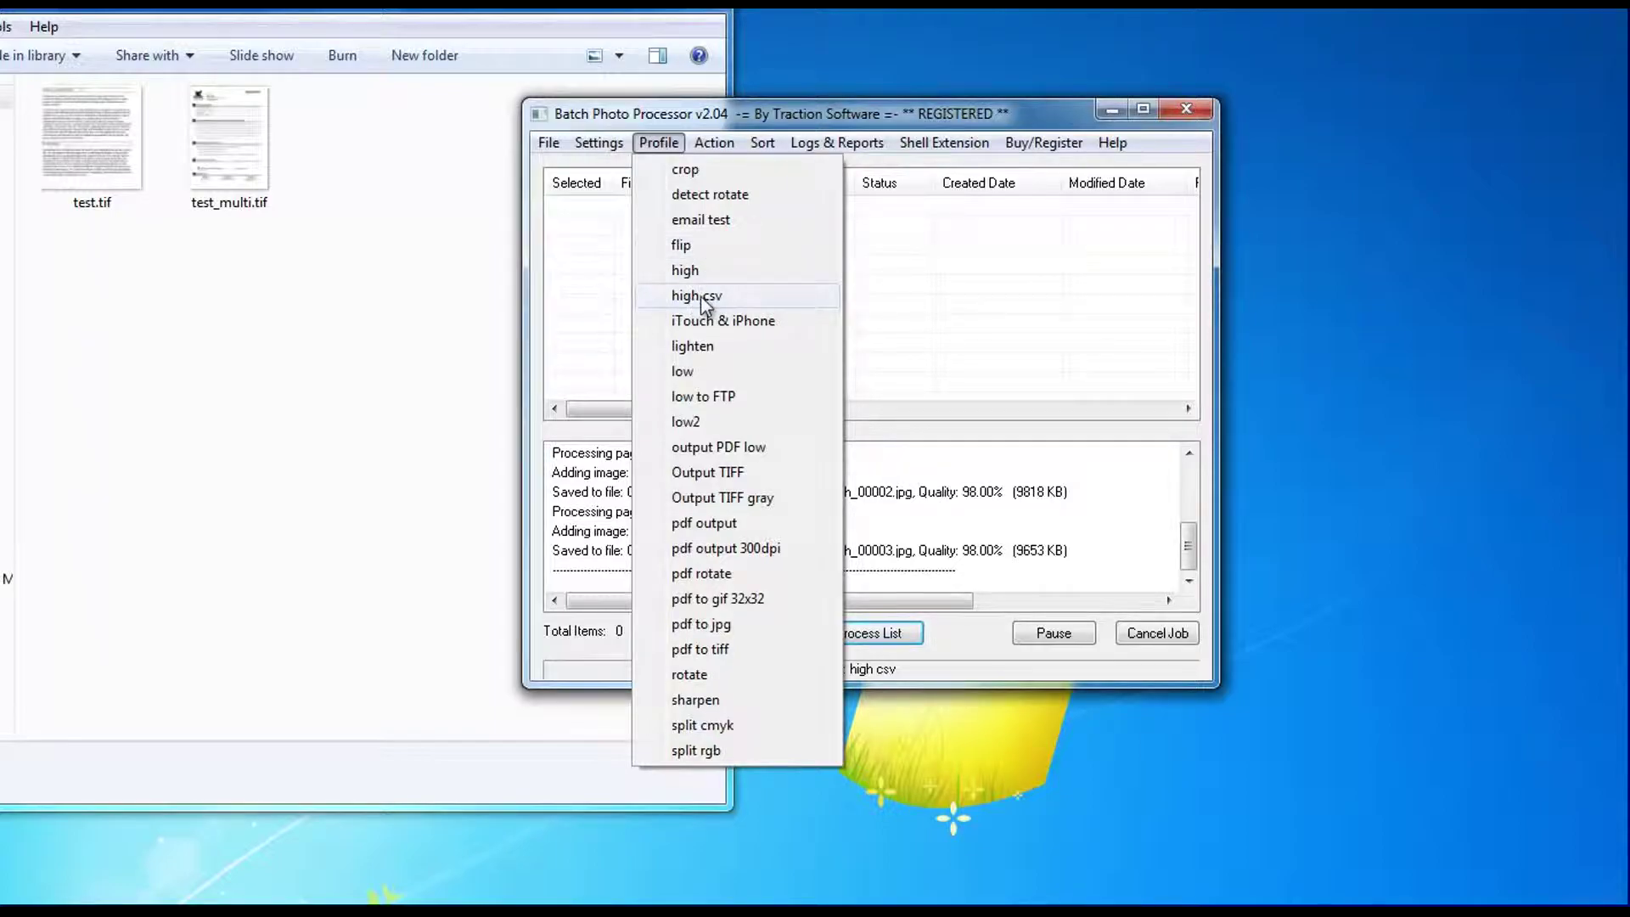
click(730, 307)
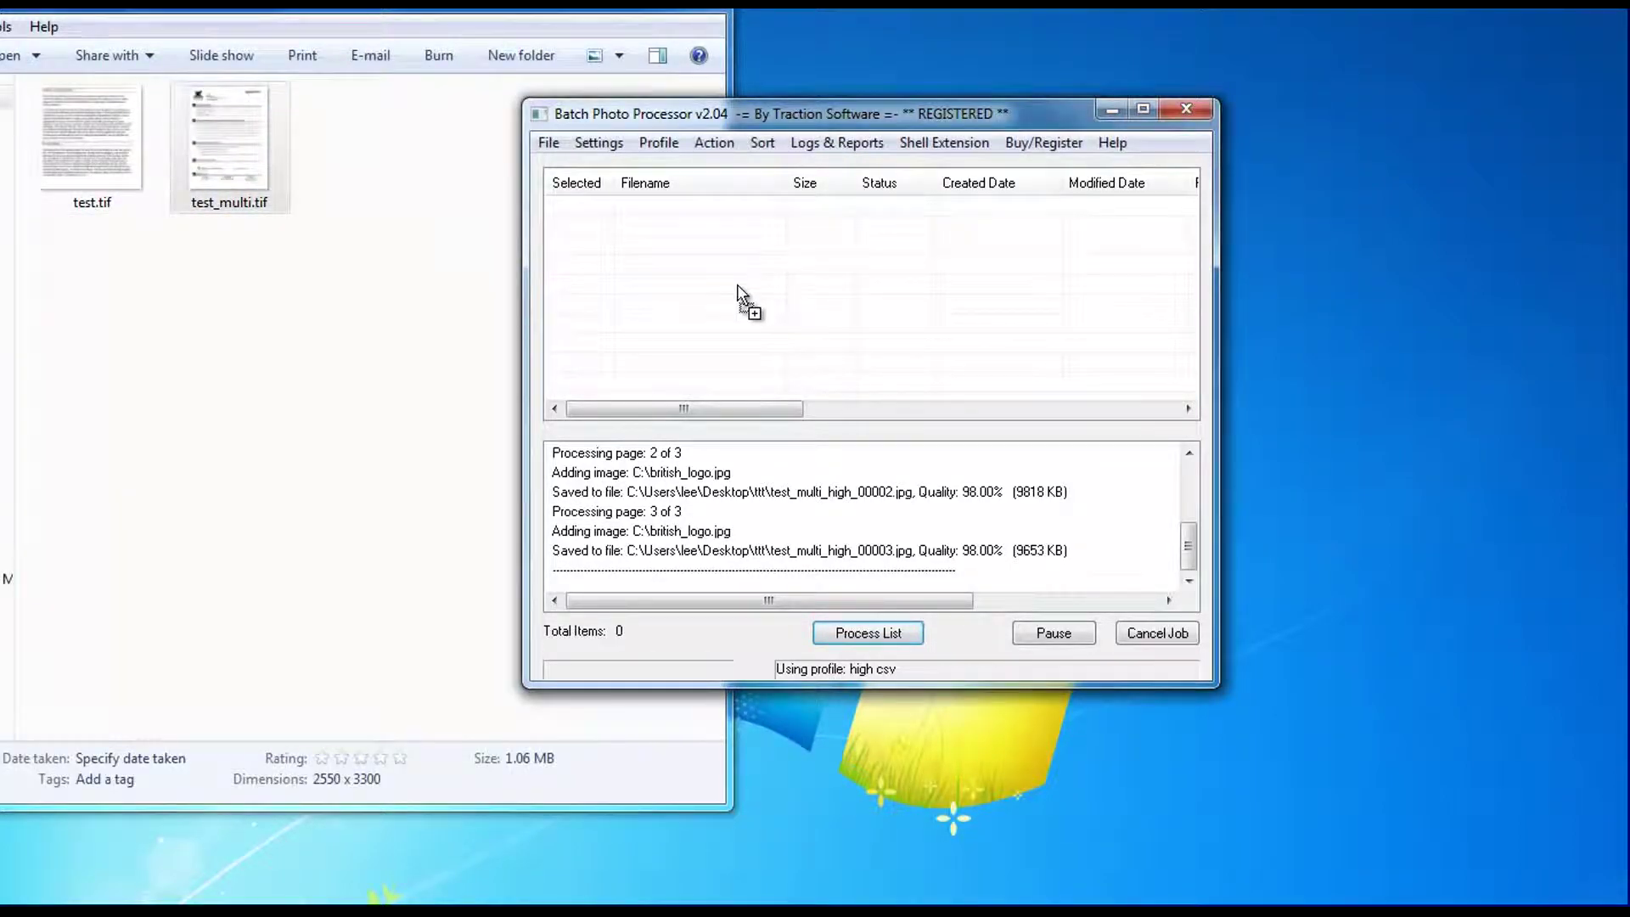
Add test_multi.tif to the list, convert it, and inspect the three JPEG pages.
drag(200, 156, 739, 296)
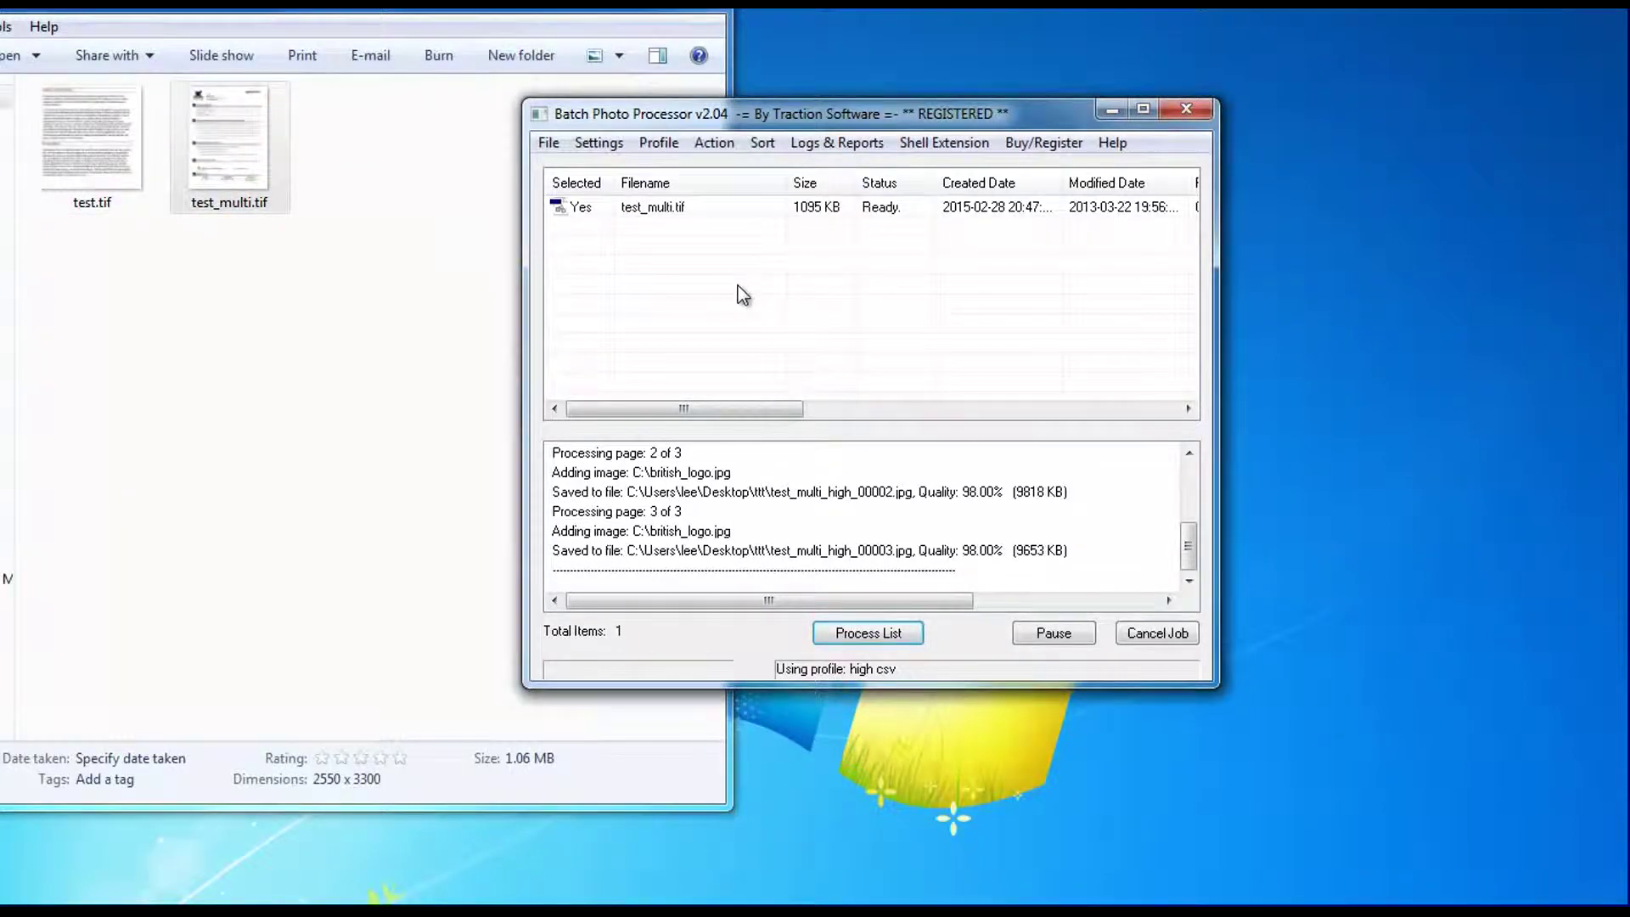
click(888, 636)
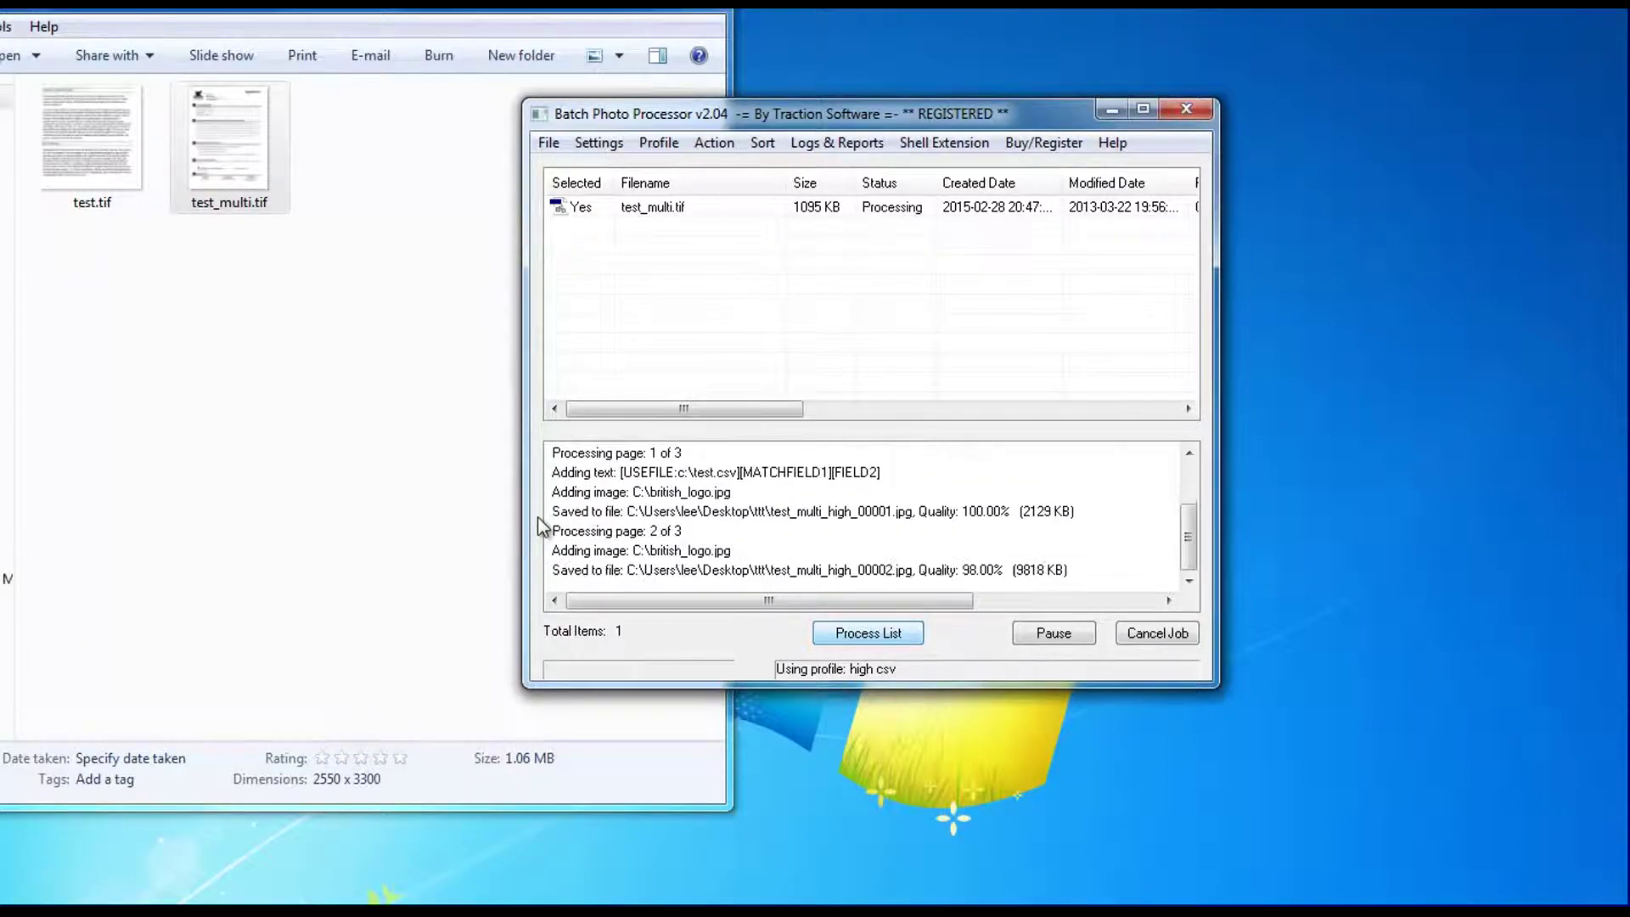
click(445, 387)
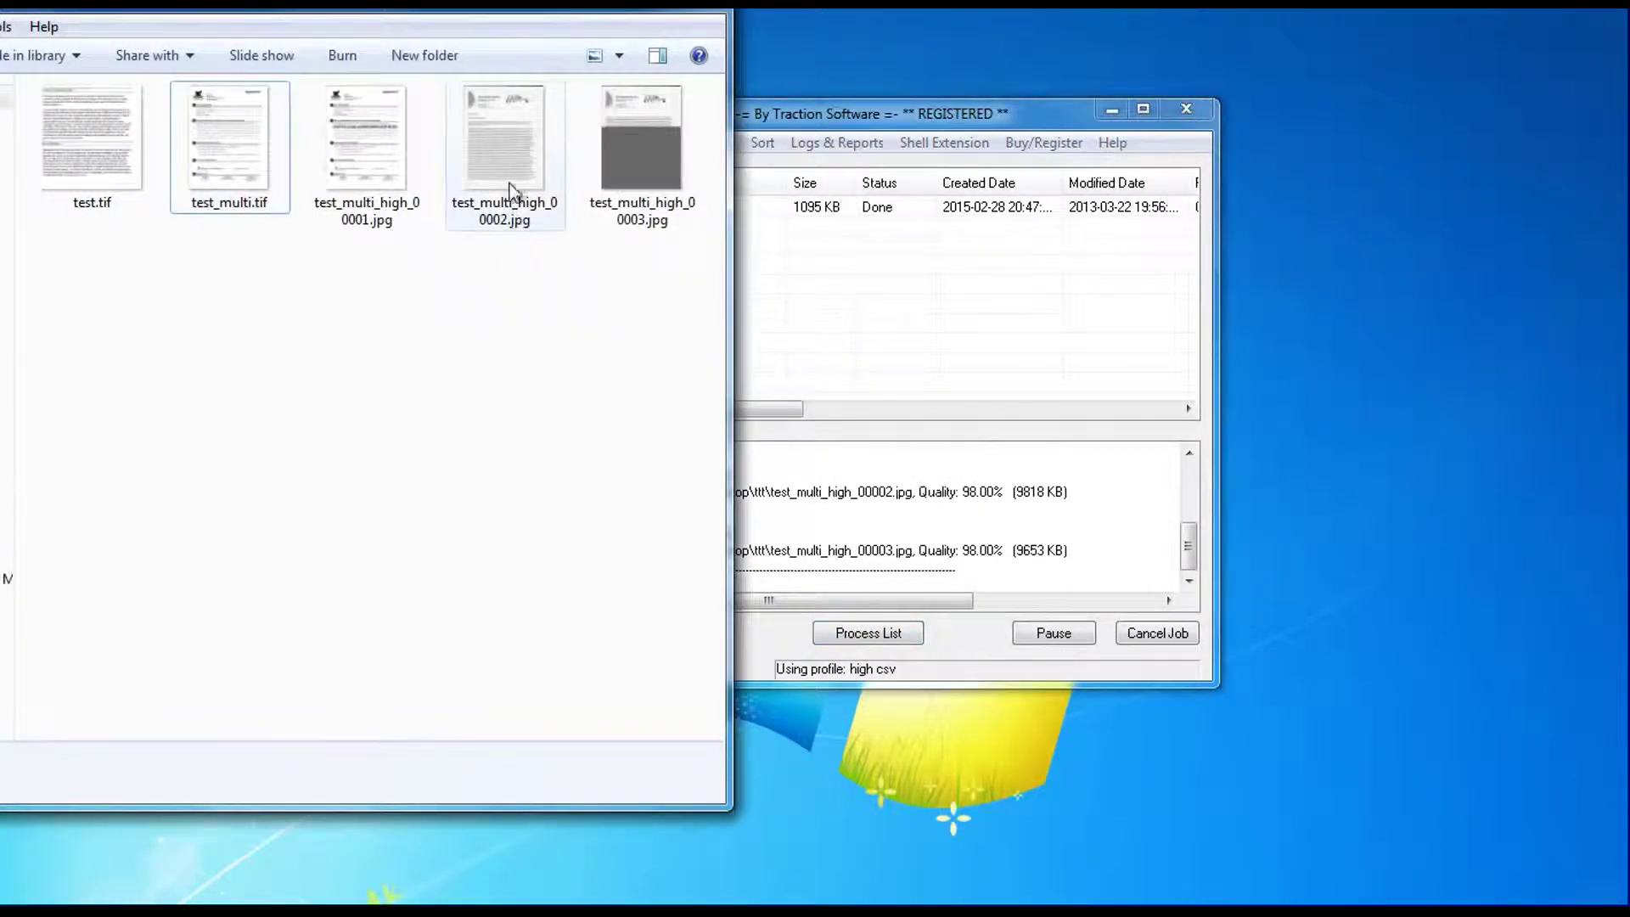
click(370, 156)
click(510, 154)
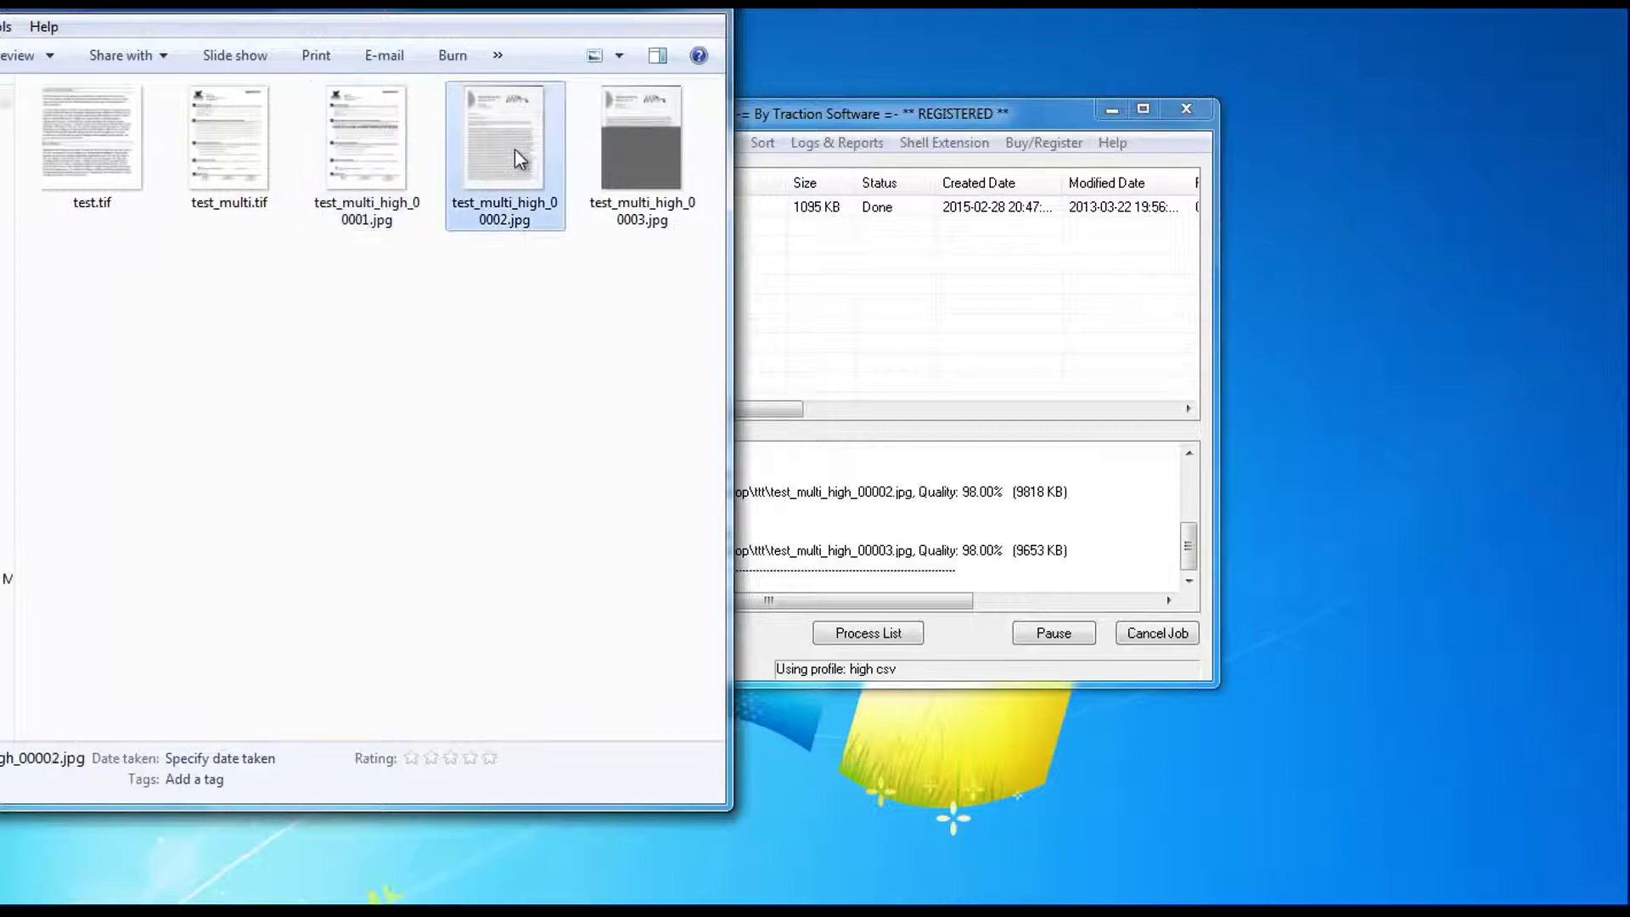
click(654, 145)
click(224, 150)
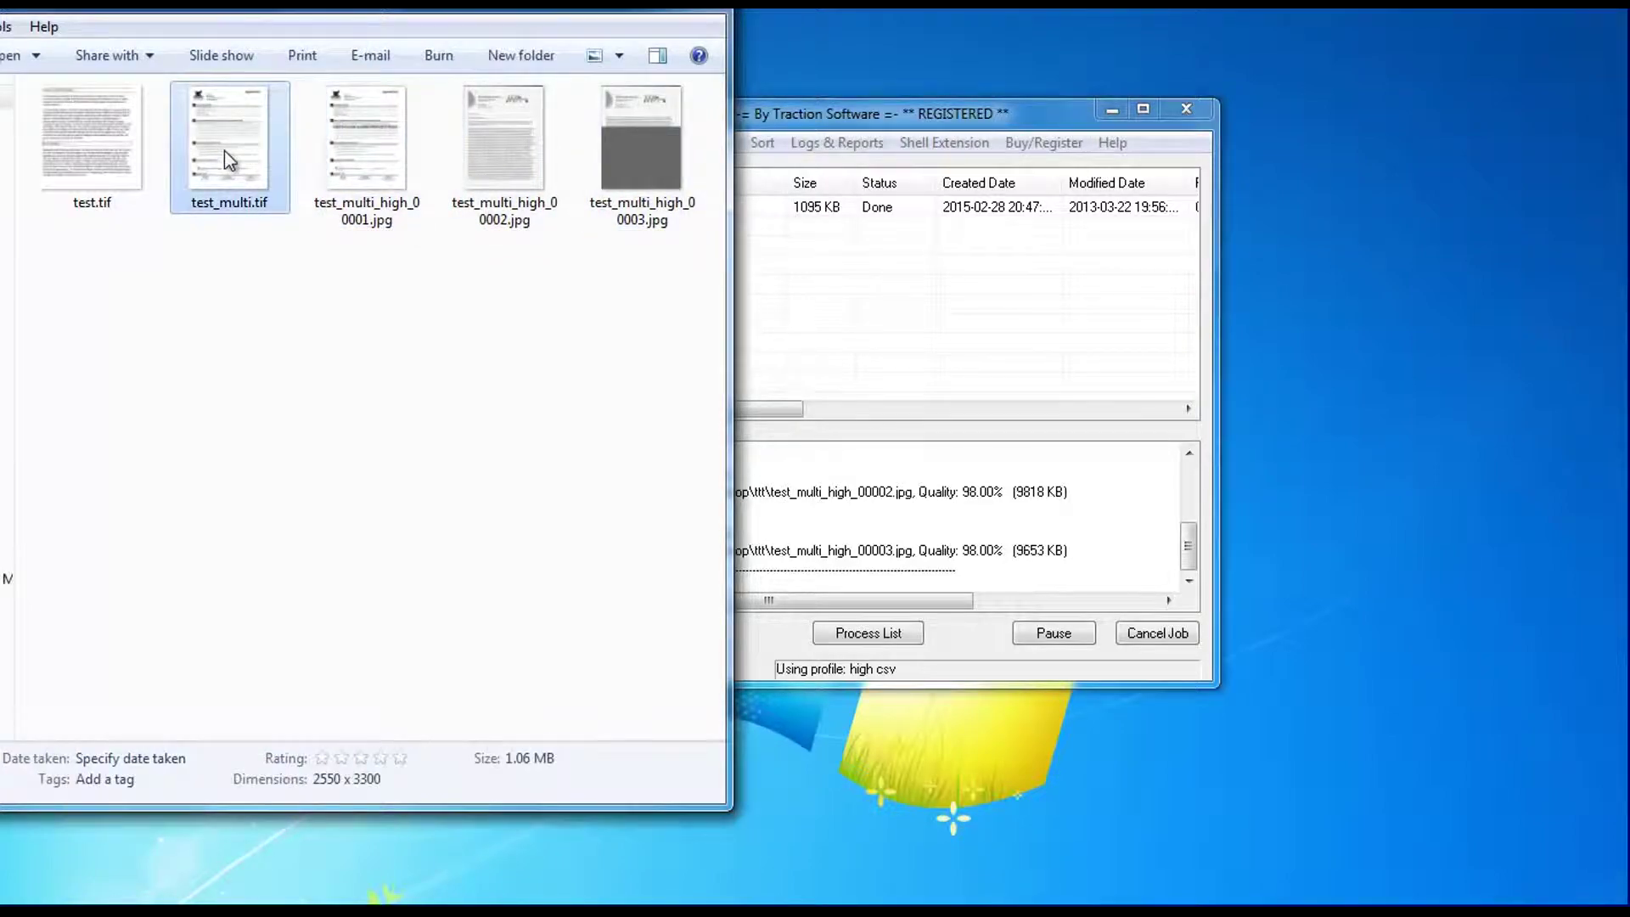
Delete the three converted JPEGs to the Recycle Bin.
click(337, 159)
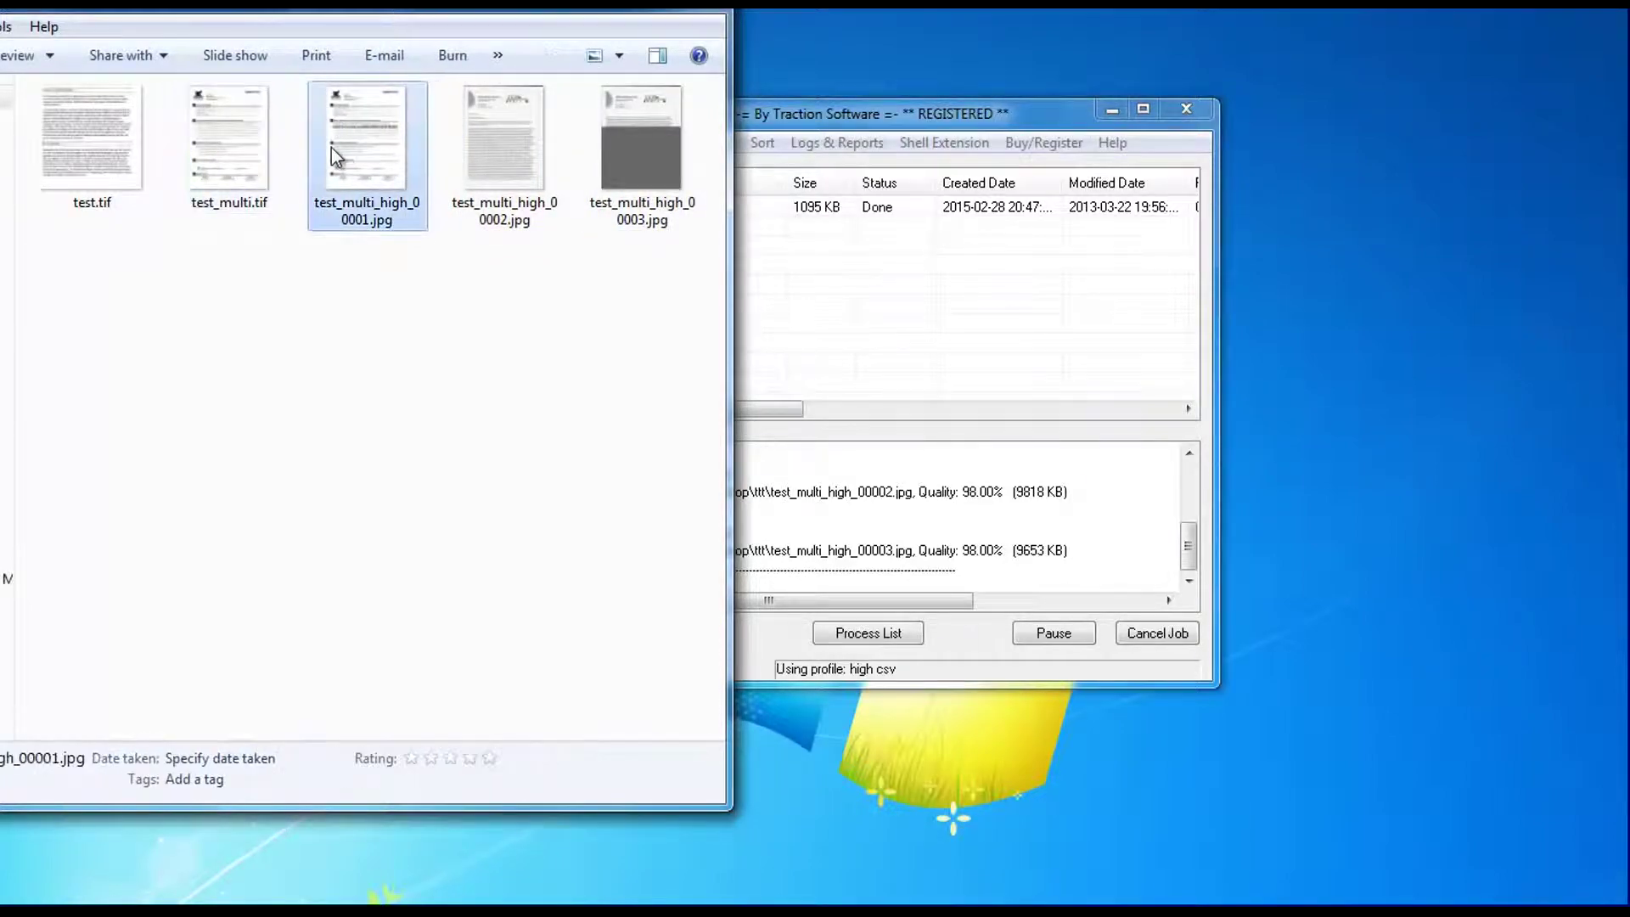
shift+click(649, 173)
key(Delete)
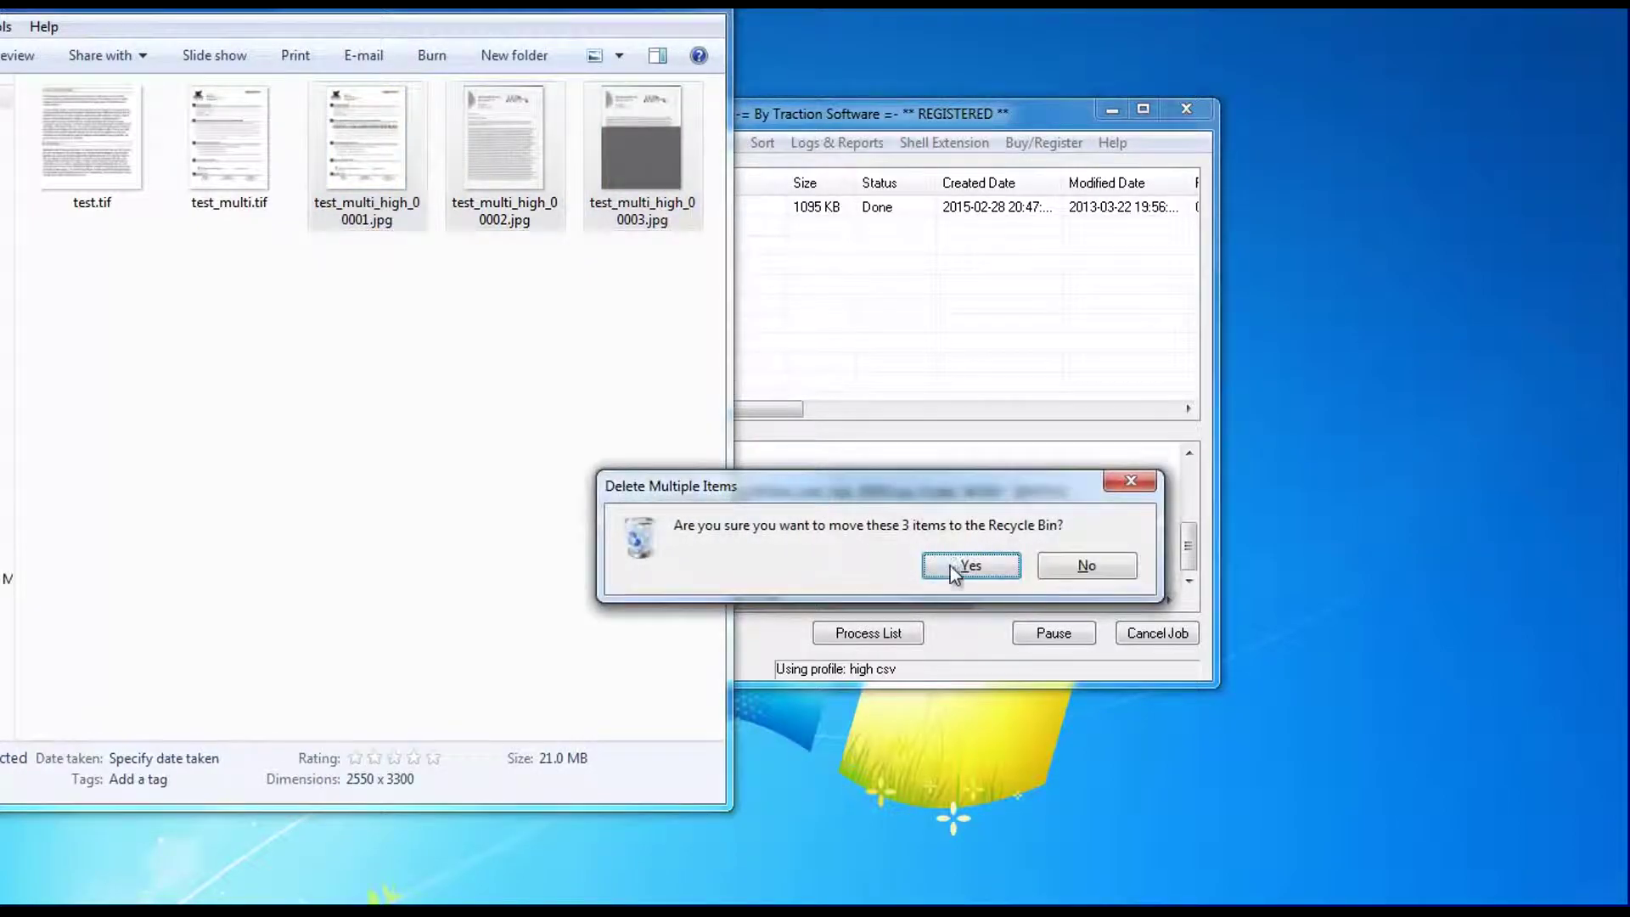
click(950, 565)
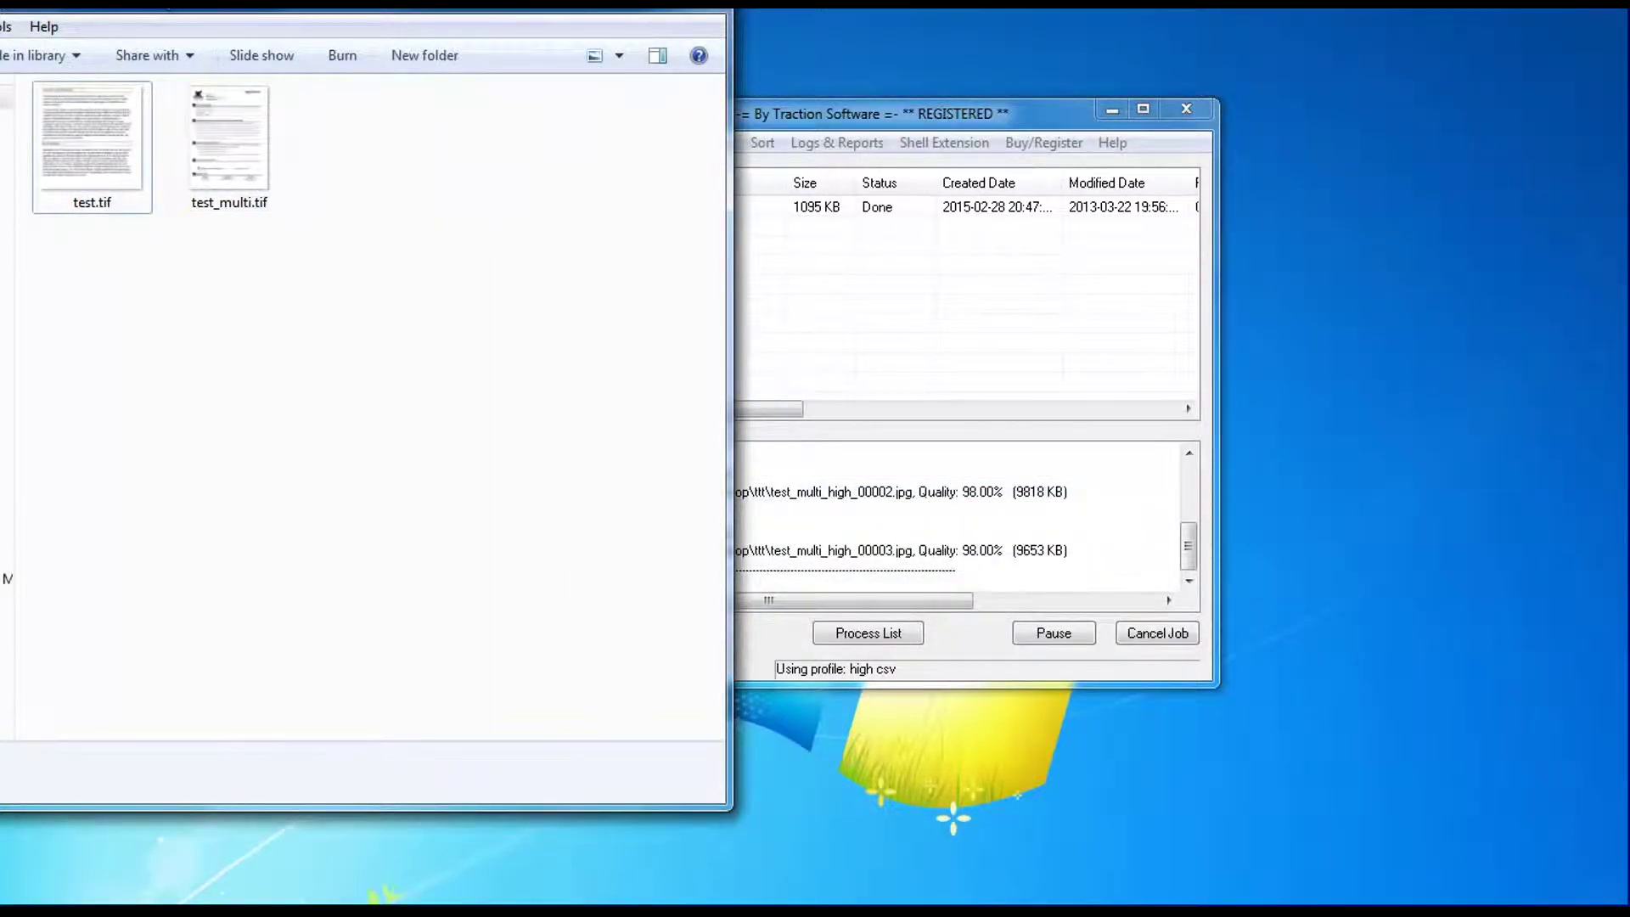
click(807, 318)
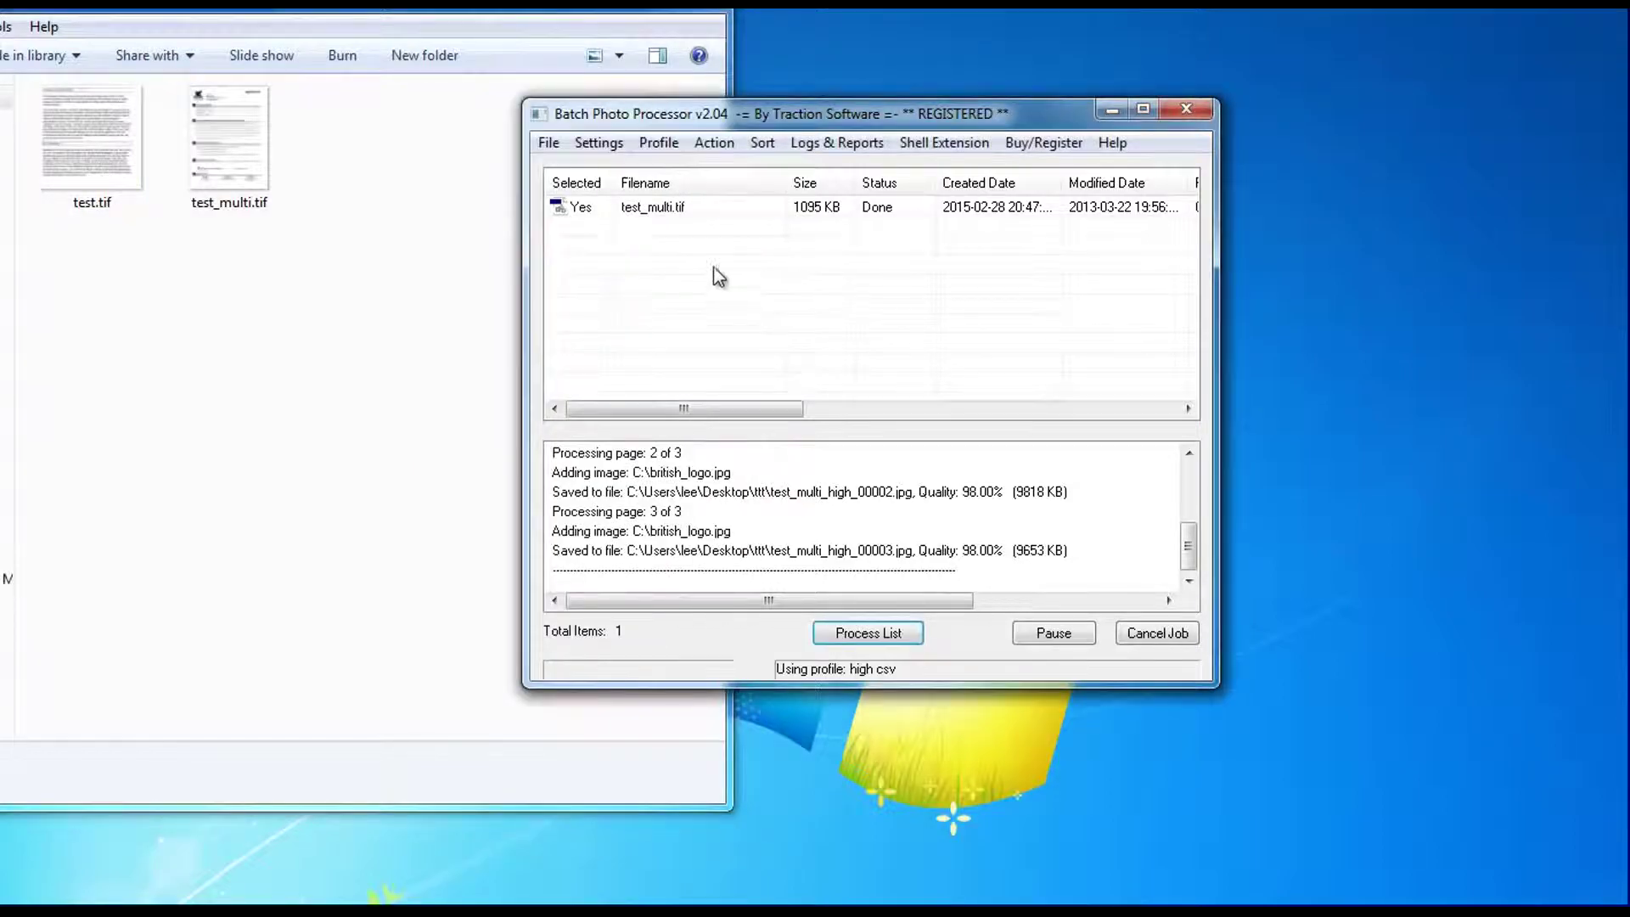
Add C:\Users\lee\Desktop\ttt as a new watched folder.
click(697, 208)
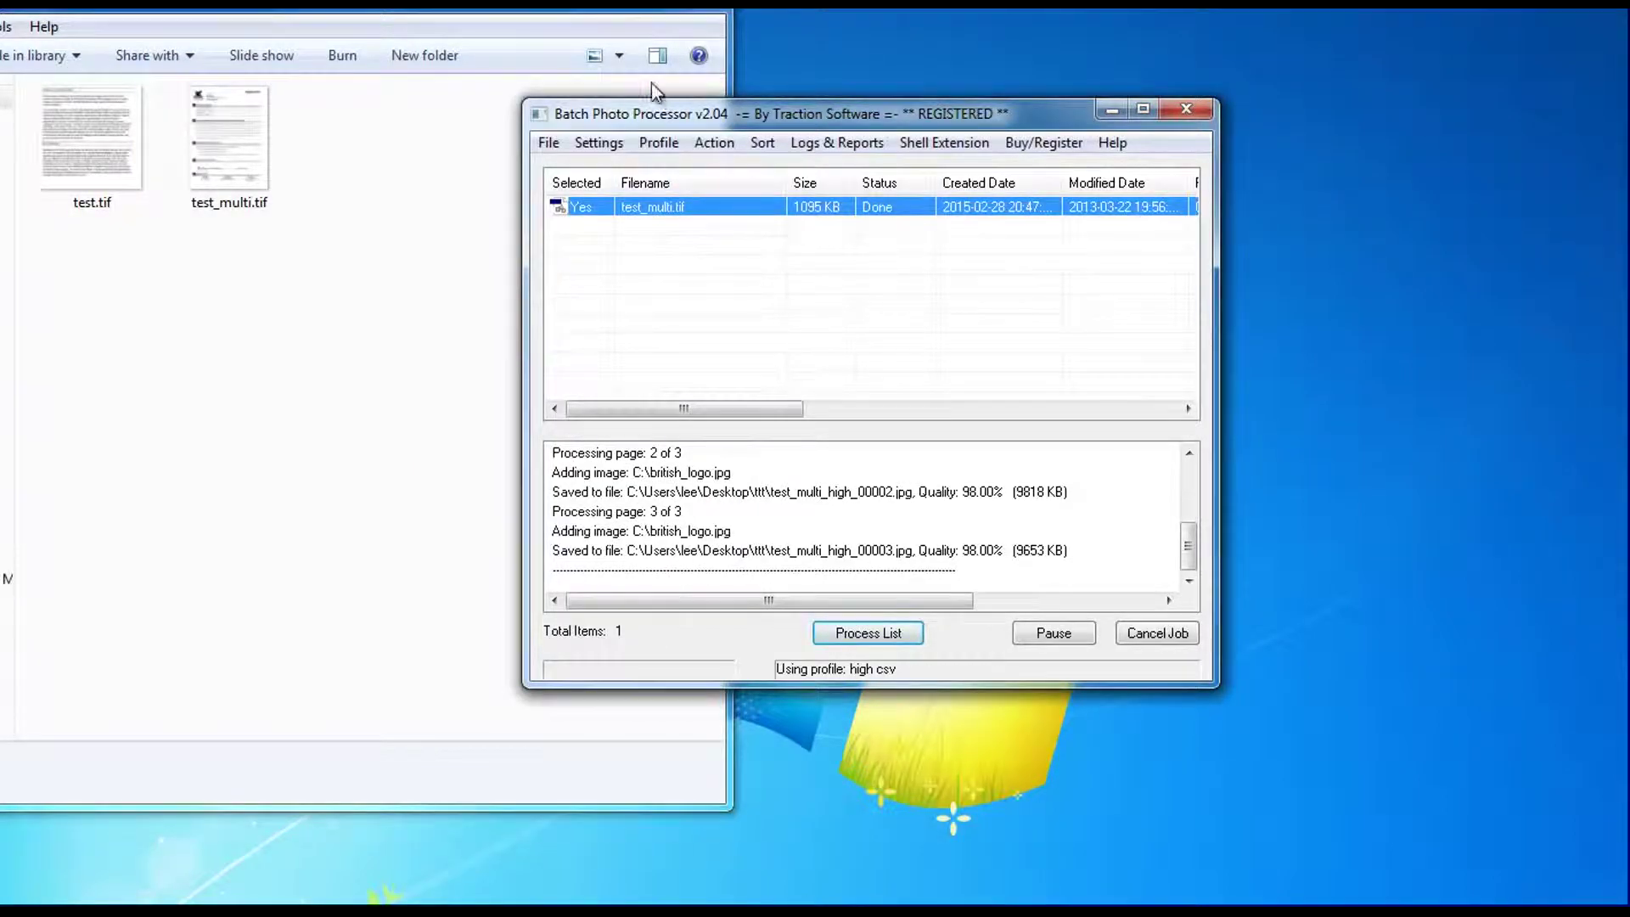
click(614, 145)
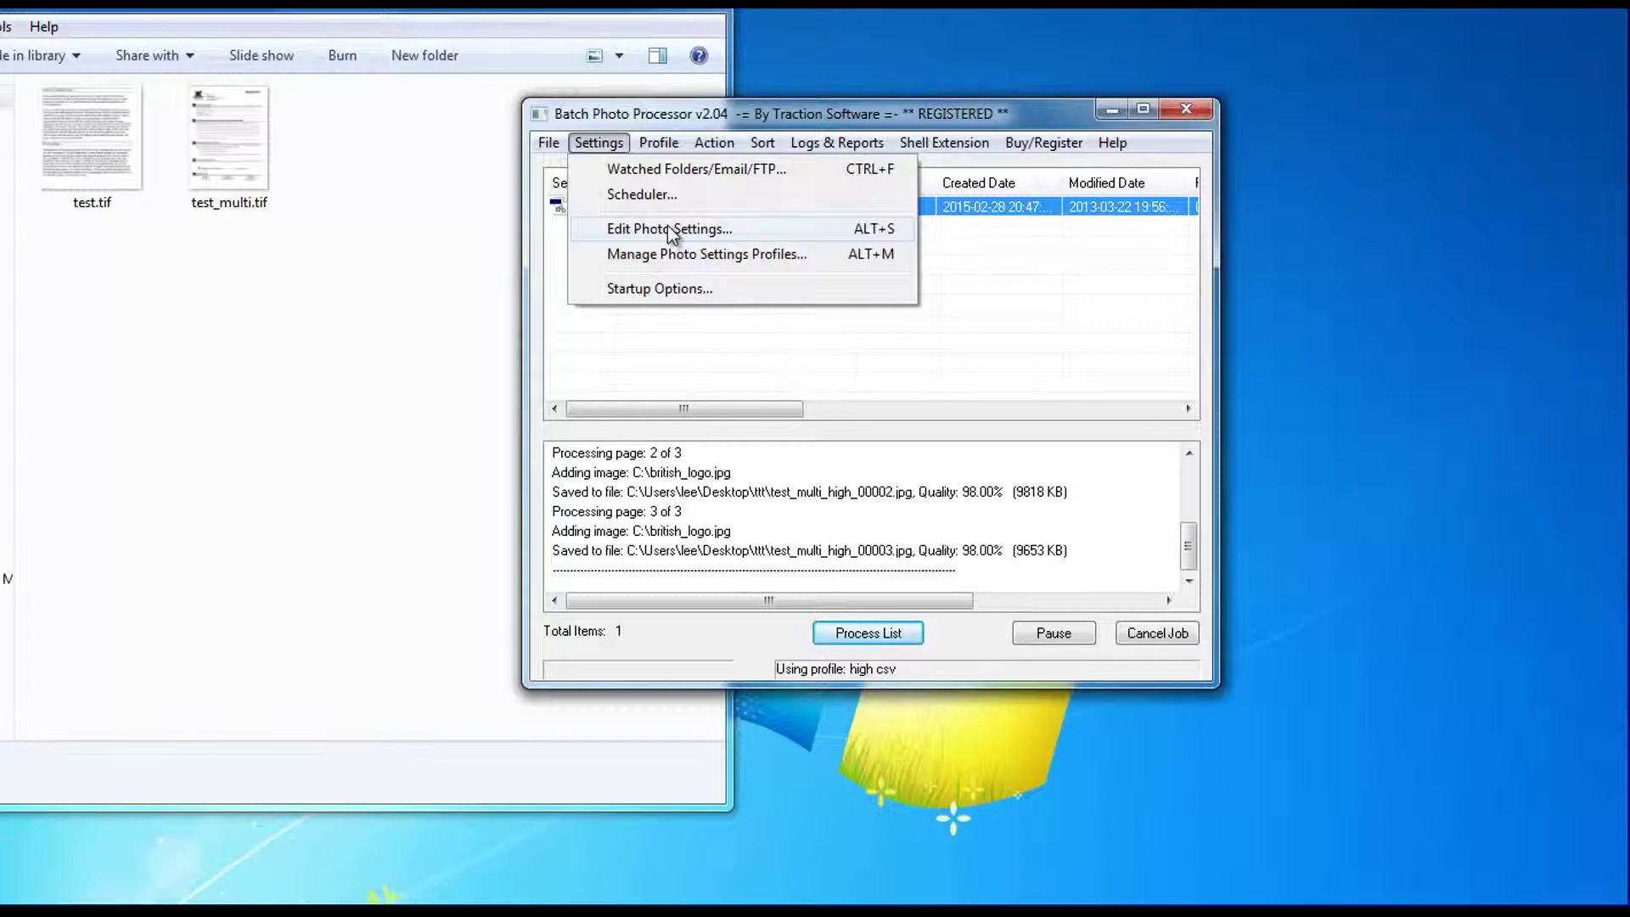
click(657, 174)
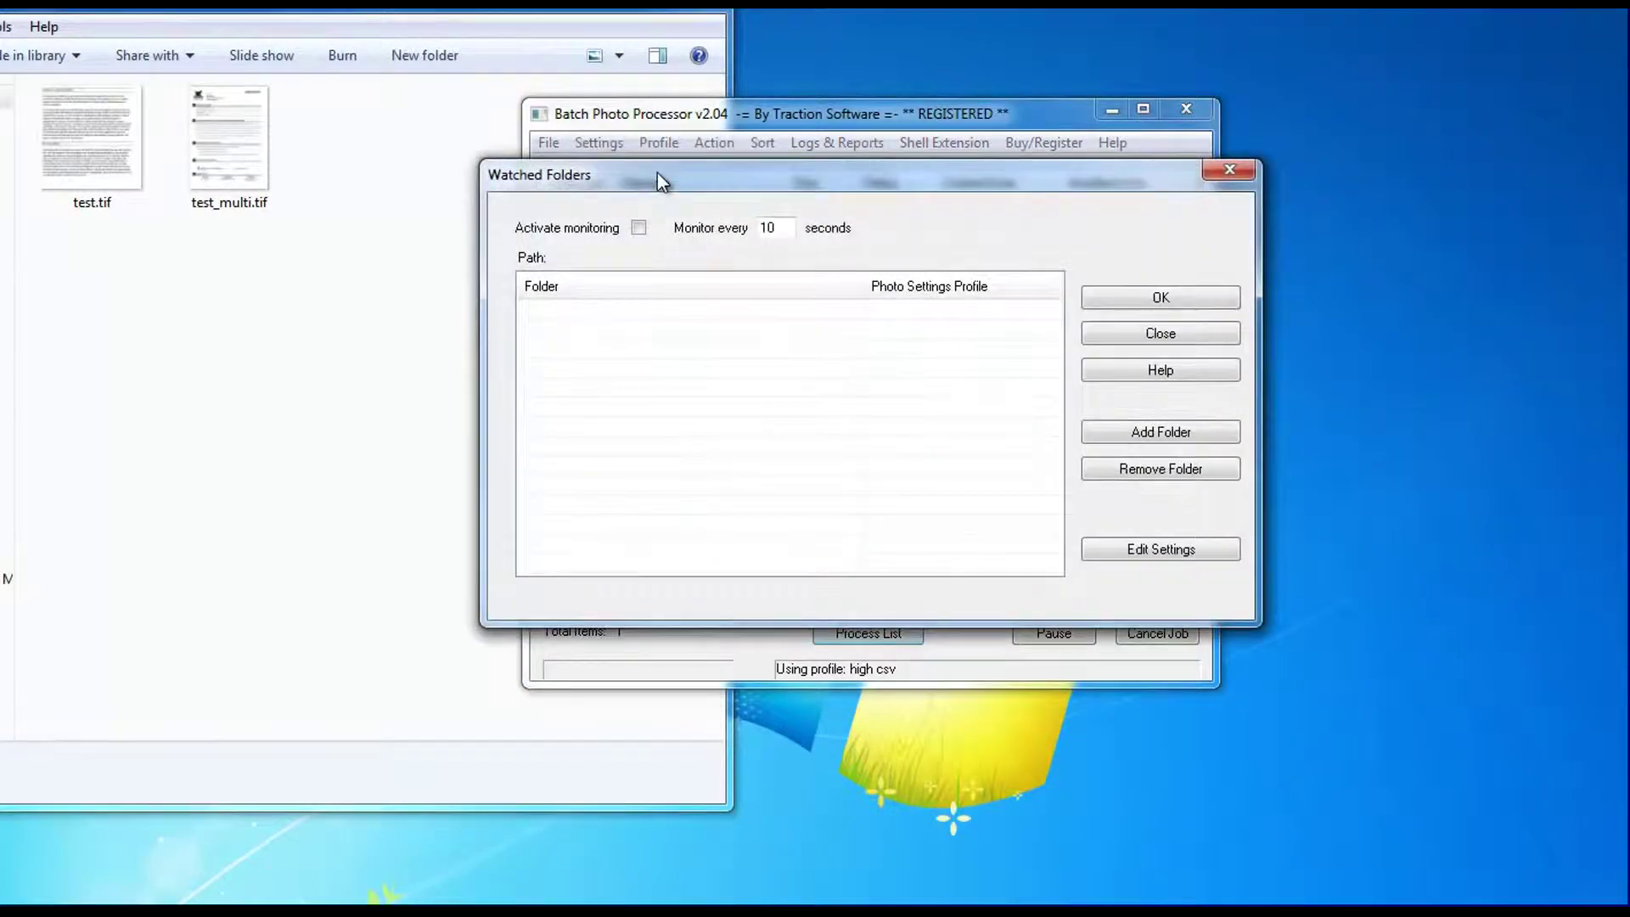
click(1196, 434)
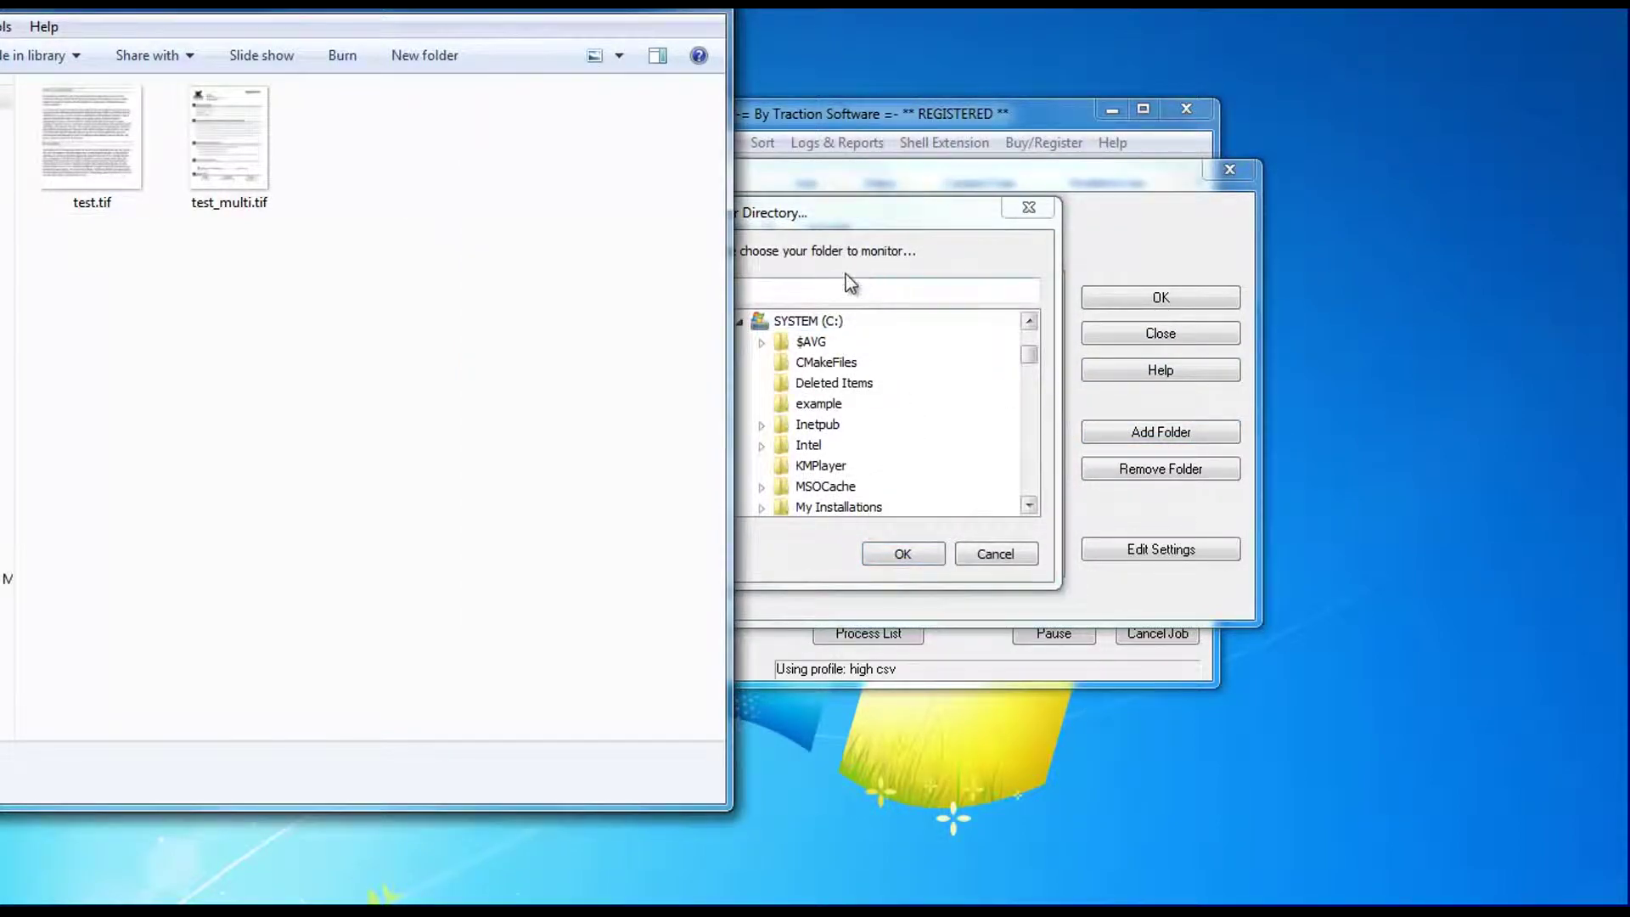
double_click(846, 289)
text(C:\Users\lee\Desktop\ttt)
click(901, 553)
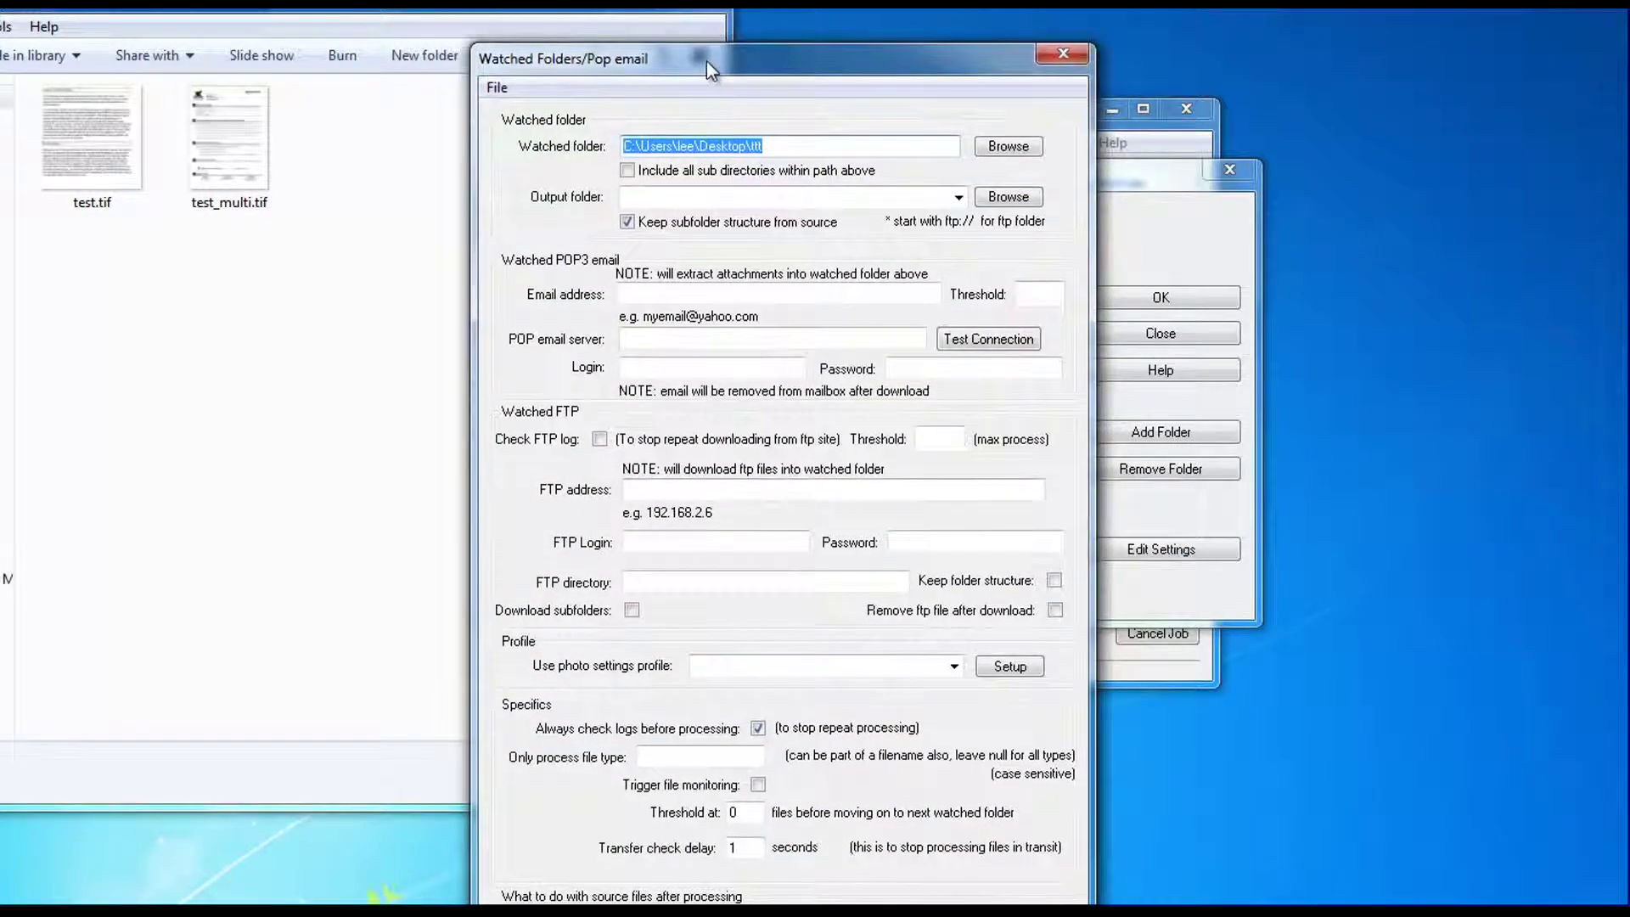
Set the watched folder's output path to C:\Users\lee\Desktop\ttt\jpegs.
drag(707, 62, 656, 39)
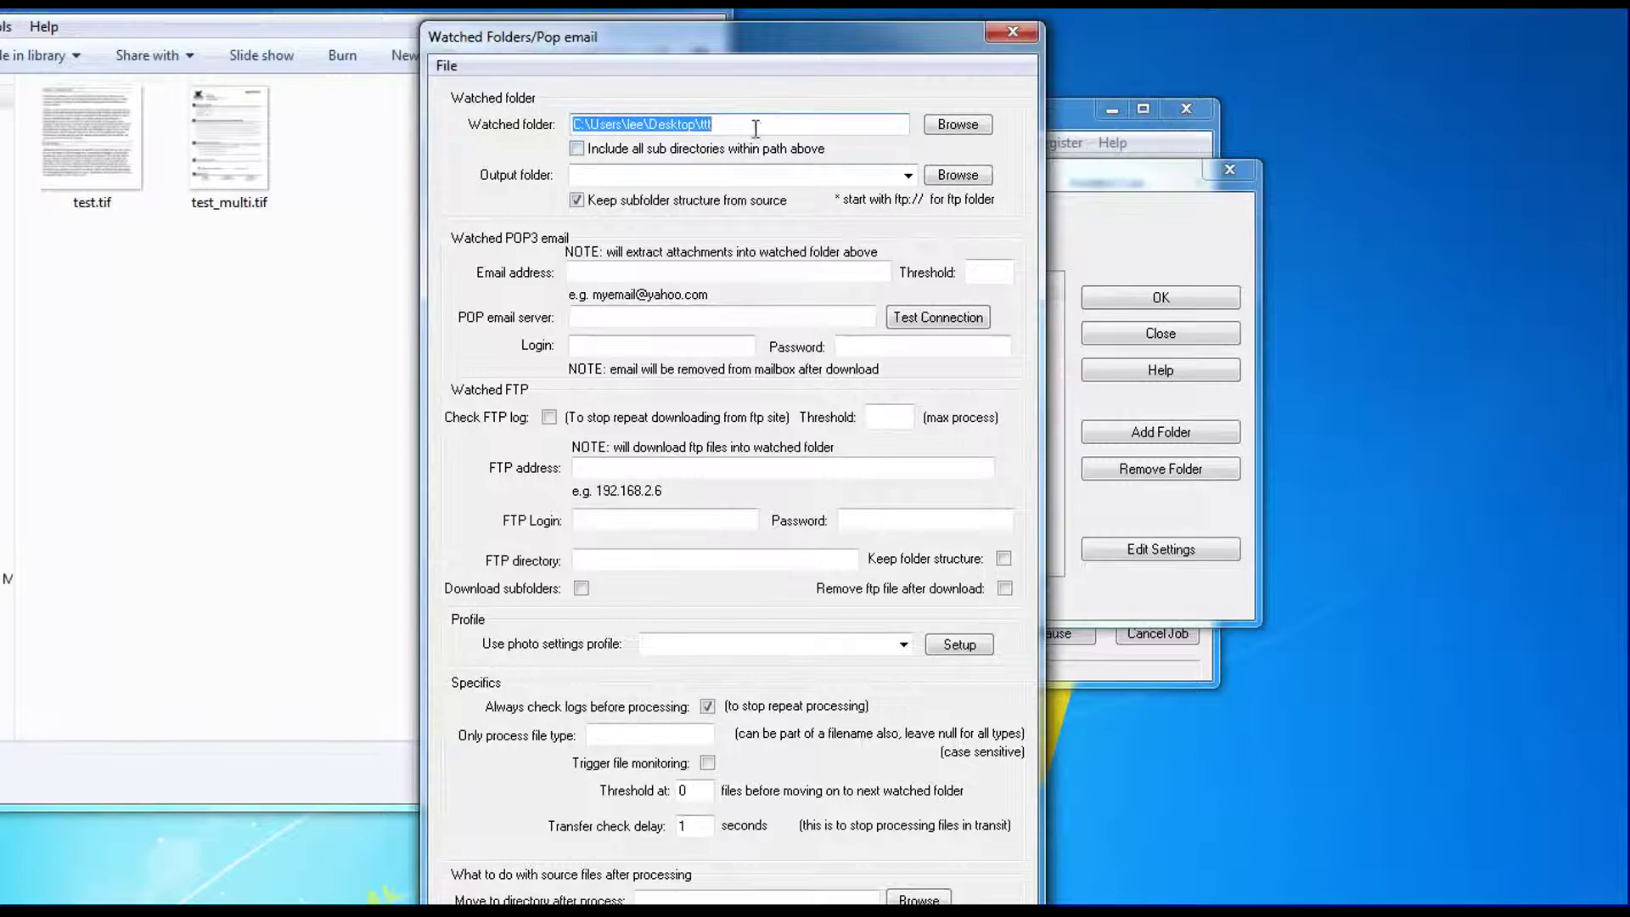
click(693, 174)
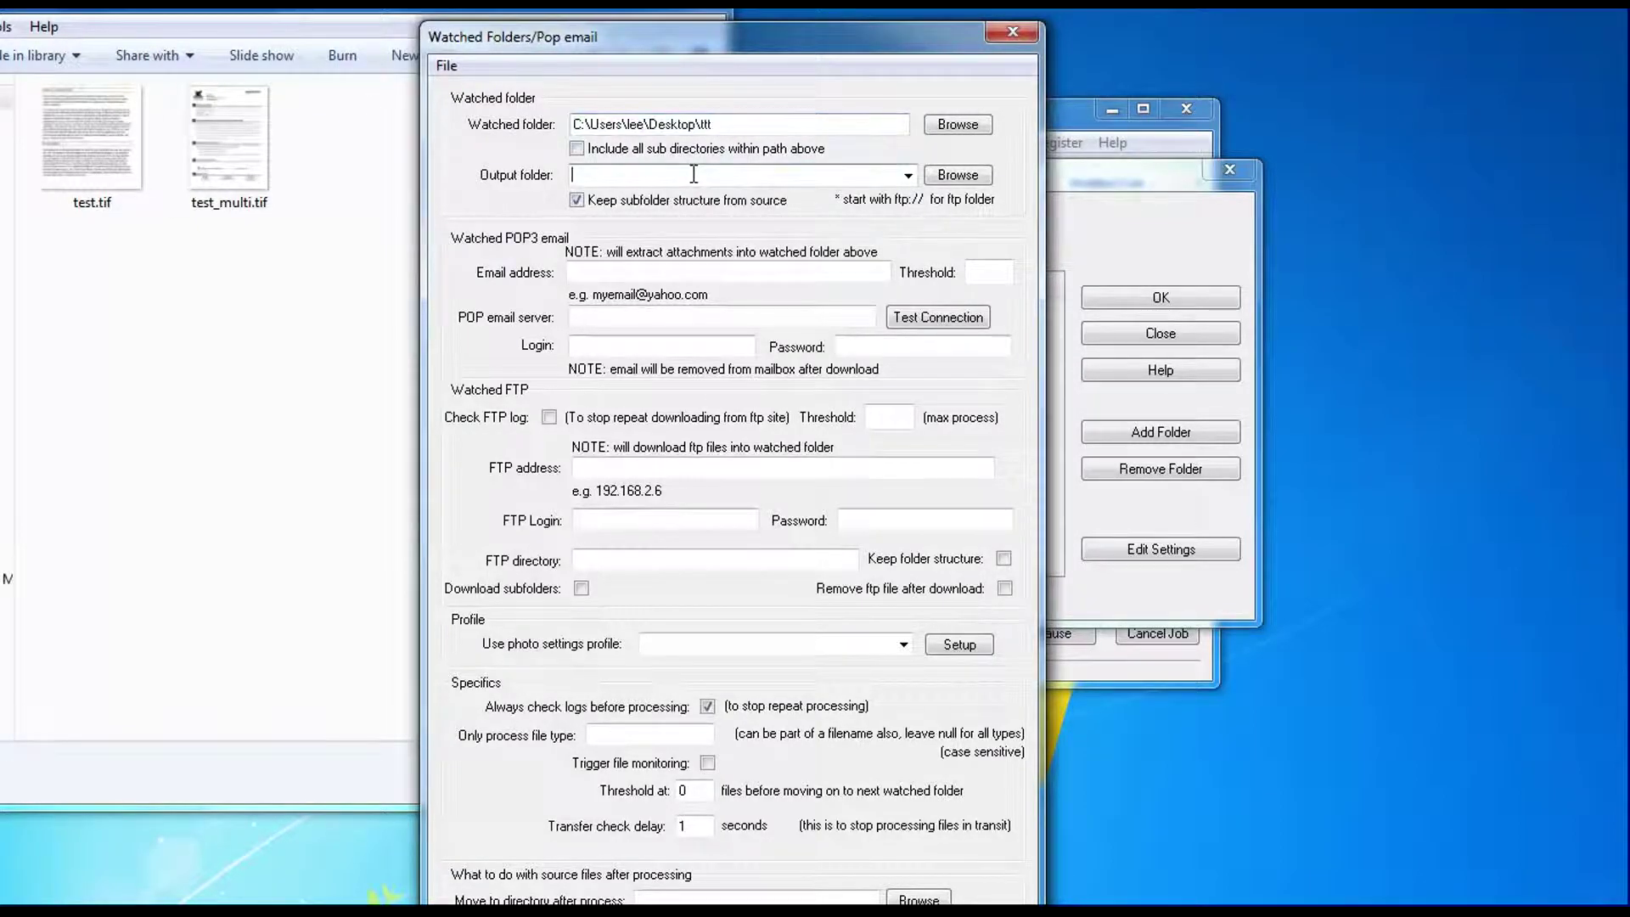
text(C:\Users\lee\Desktop\ttt)
text(\jpeg)
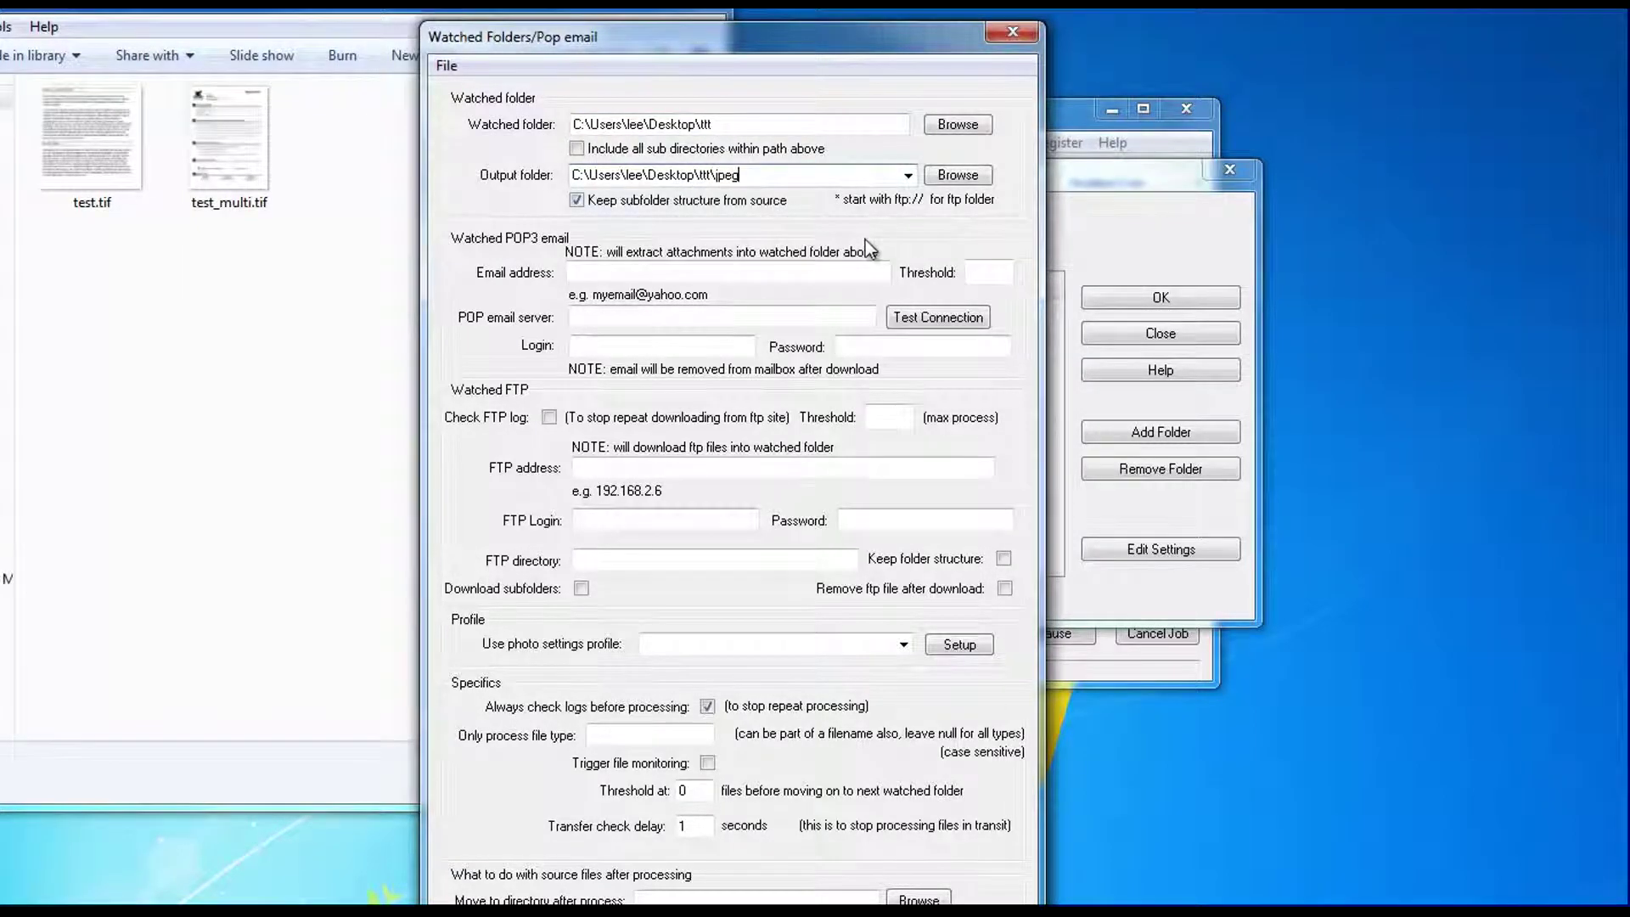
Create a new folder named jpegs inside ttt.
click(207, 392)
right_click(277, 327)
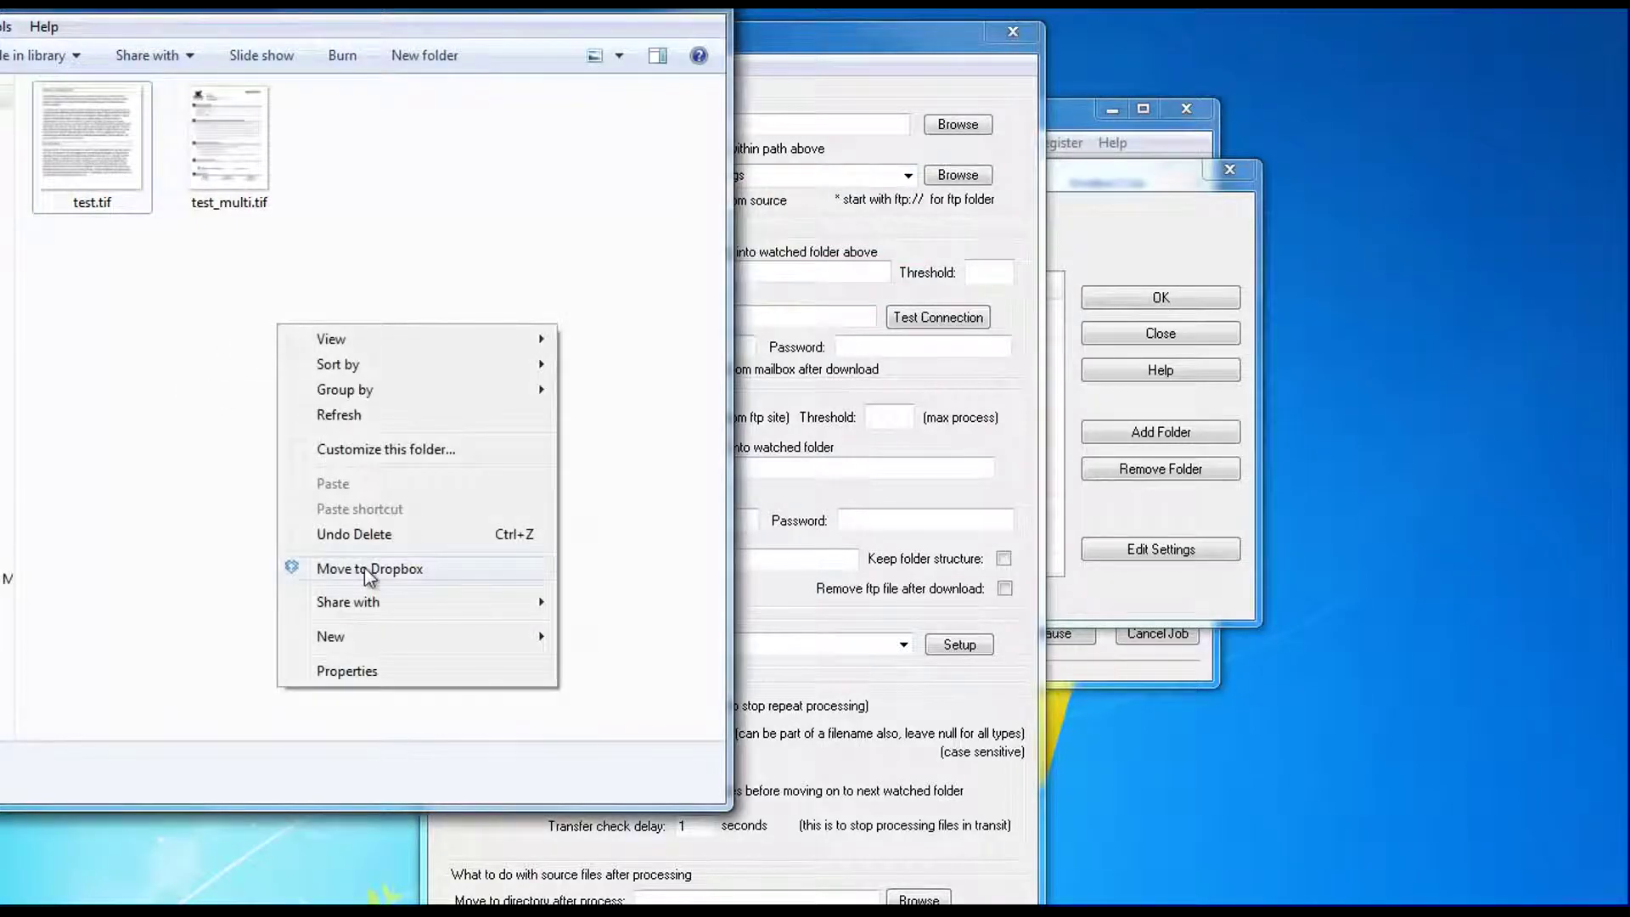
click(656, 51)
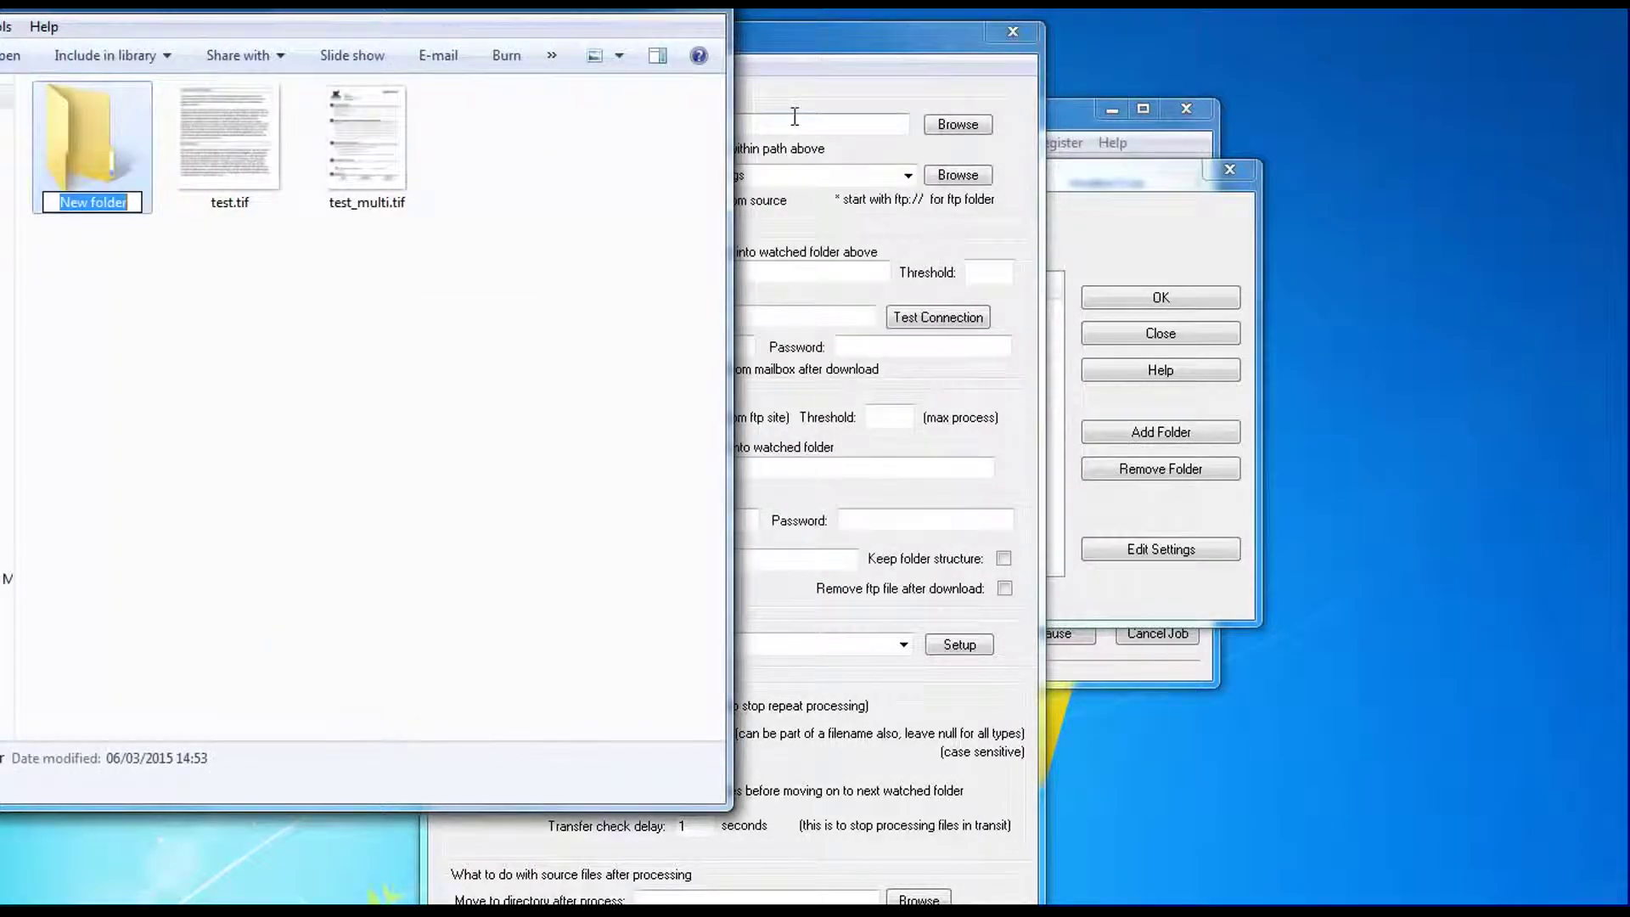
text(jpegs)
key(Return)
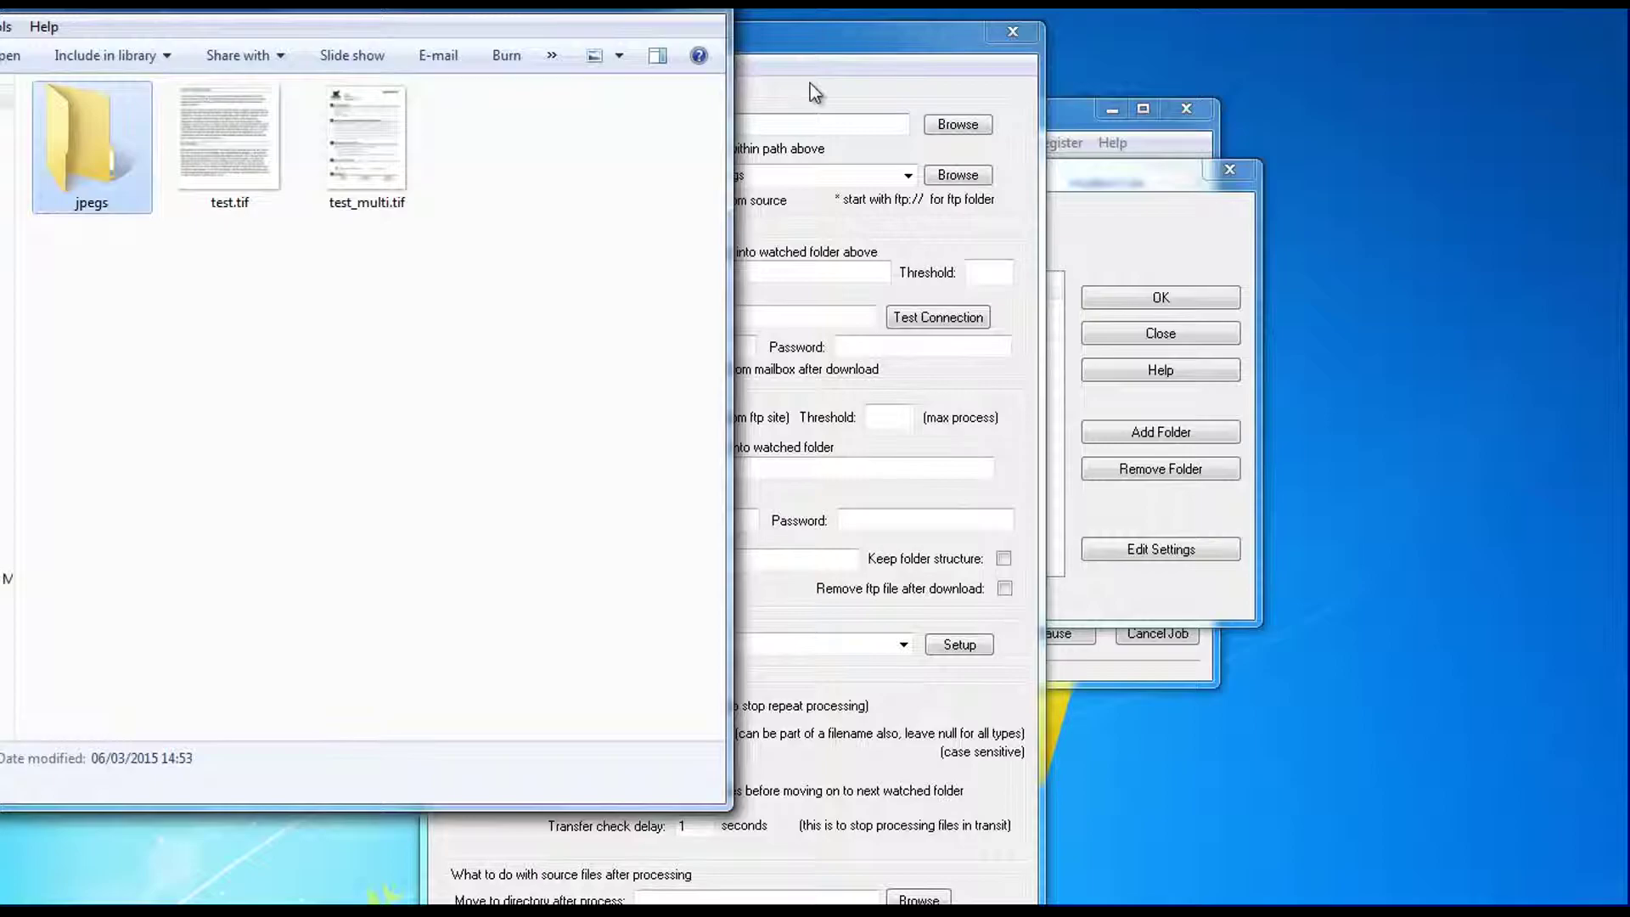
click(878, 77)
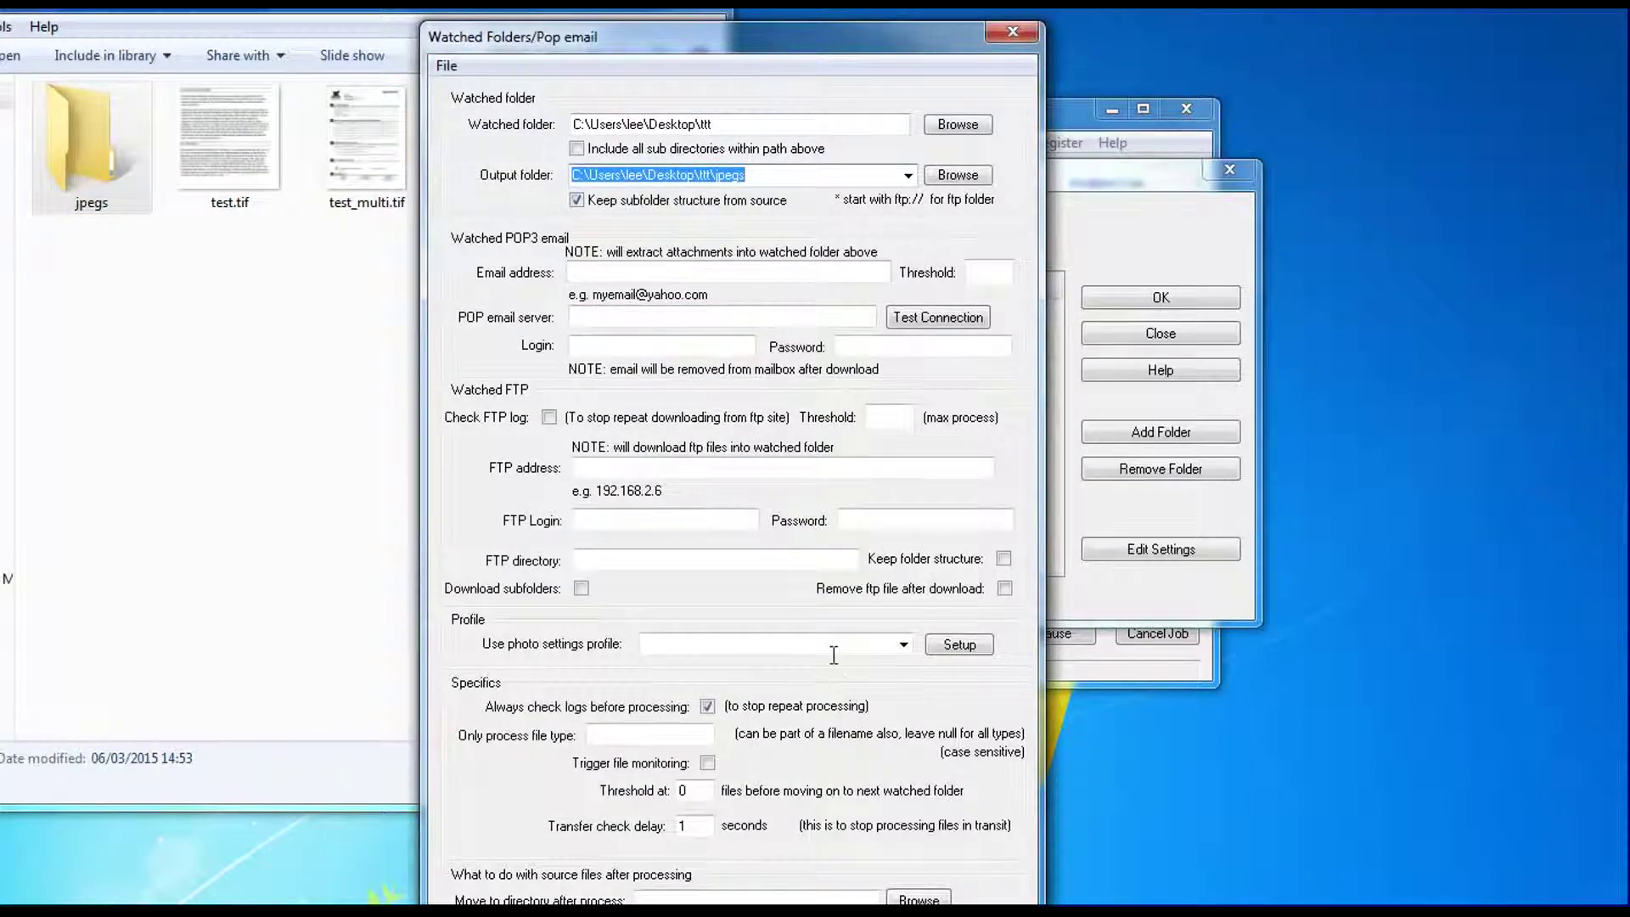
Give the ttt watched folder the high csv profile and a .tif-only filter, then save.
click(903, 644)
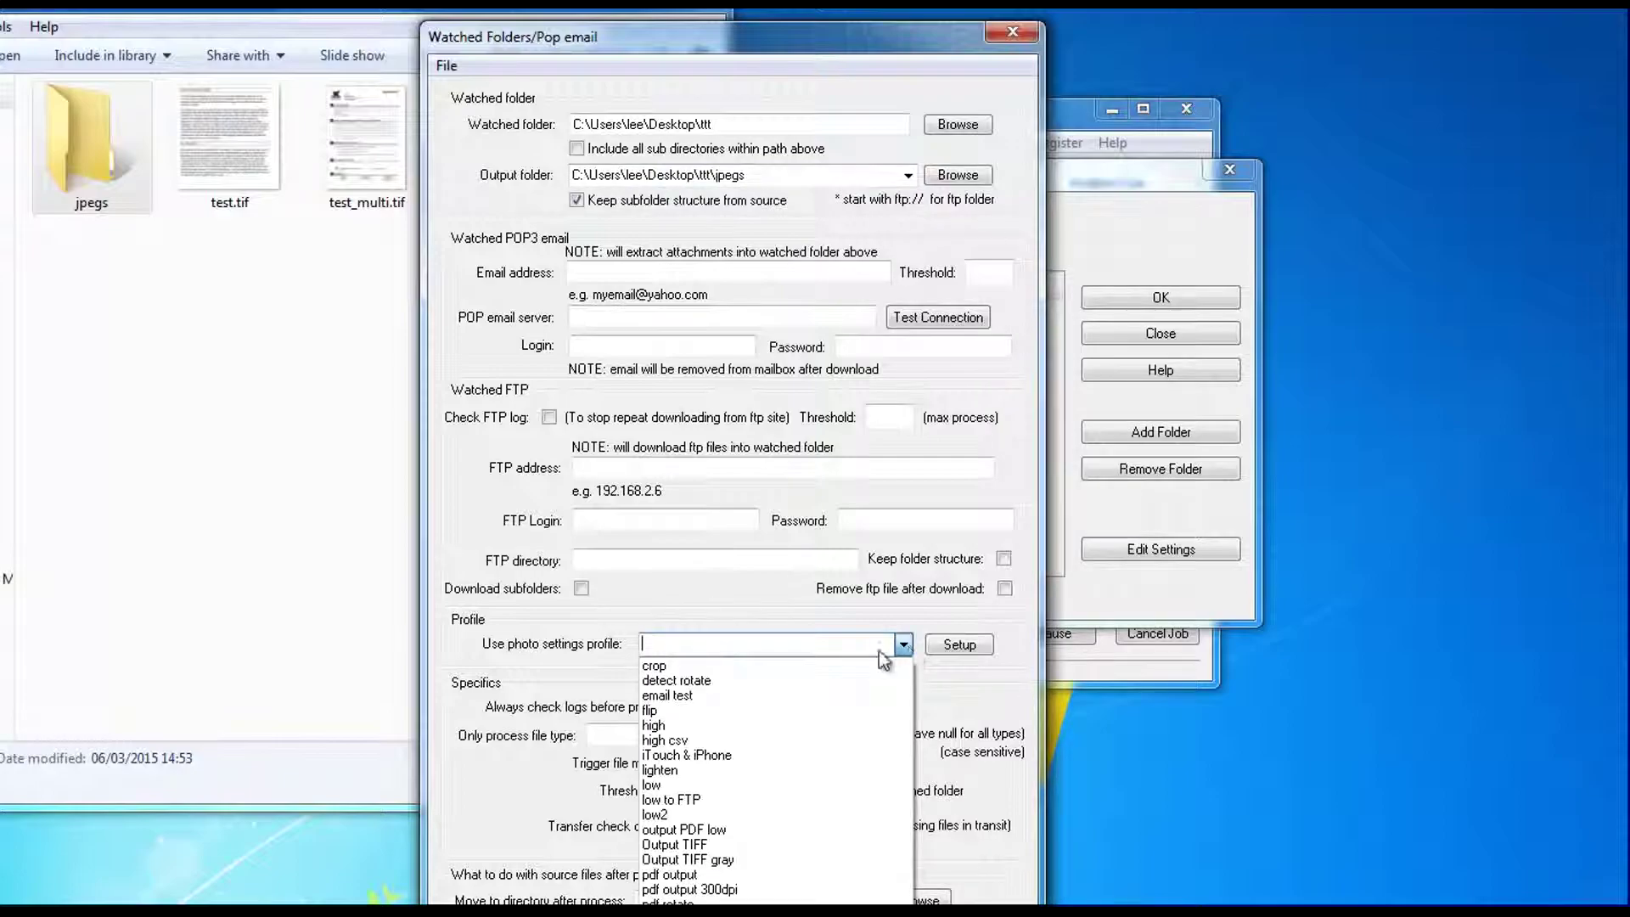
click(774, 738)
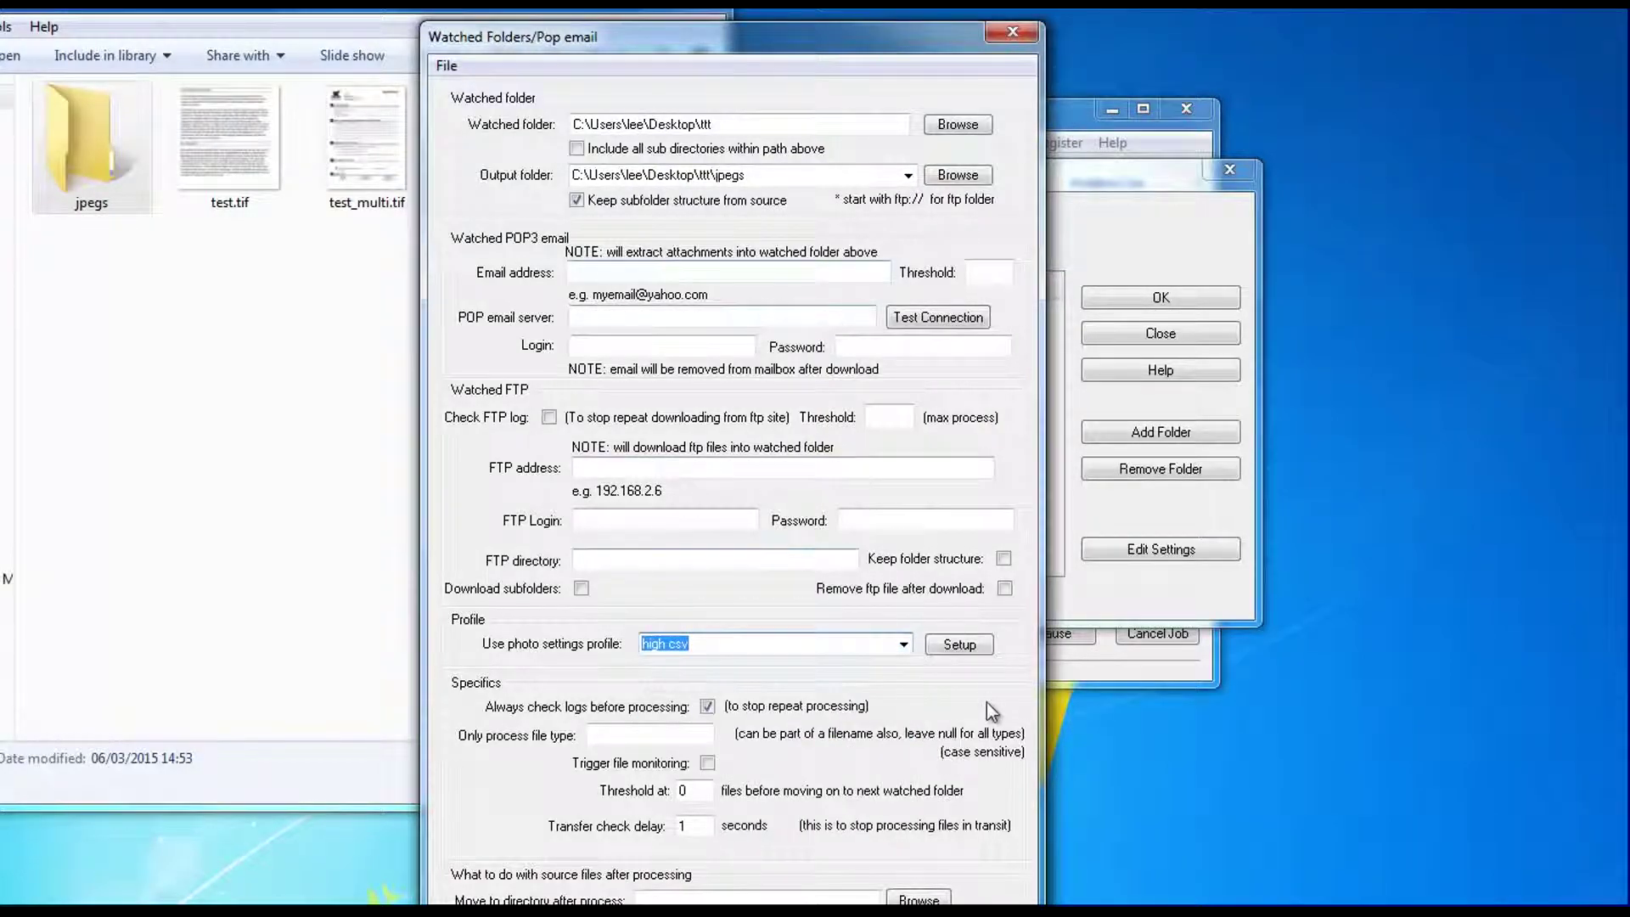
click(630, 734)
text(.tif)
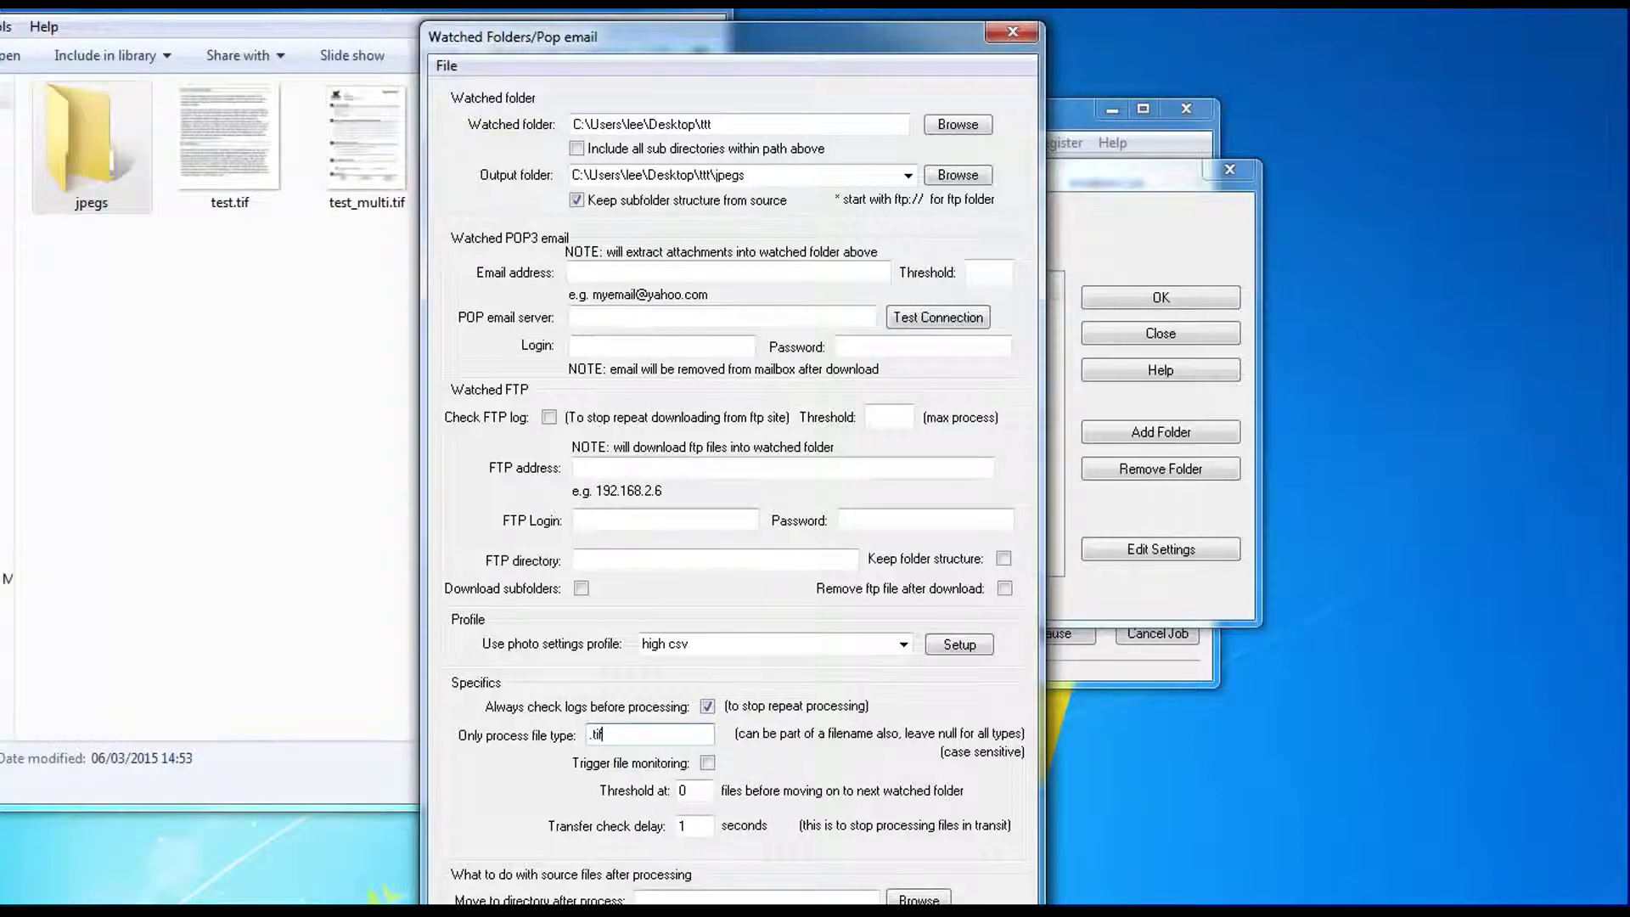
key(Return)
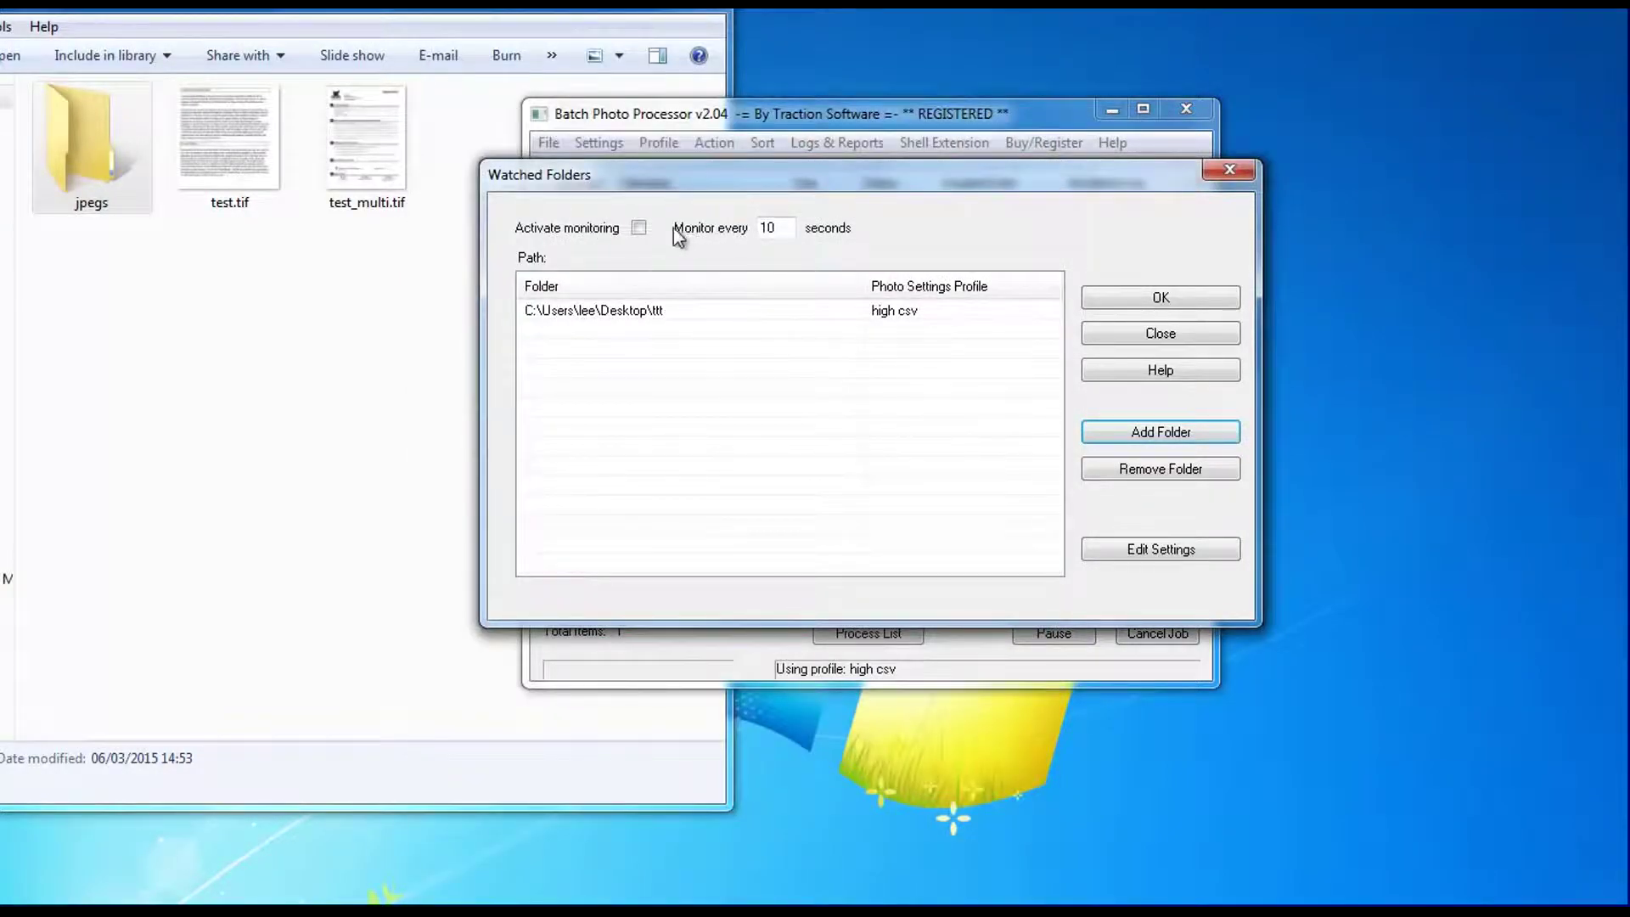
Activate monitoring, clear the processing log, and open the jpegs output folder.
click(639, 228)
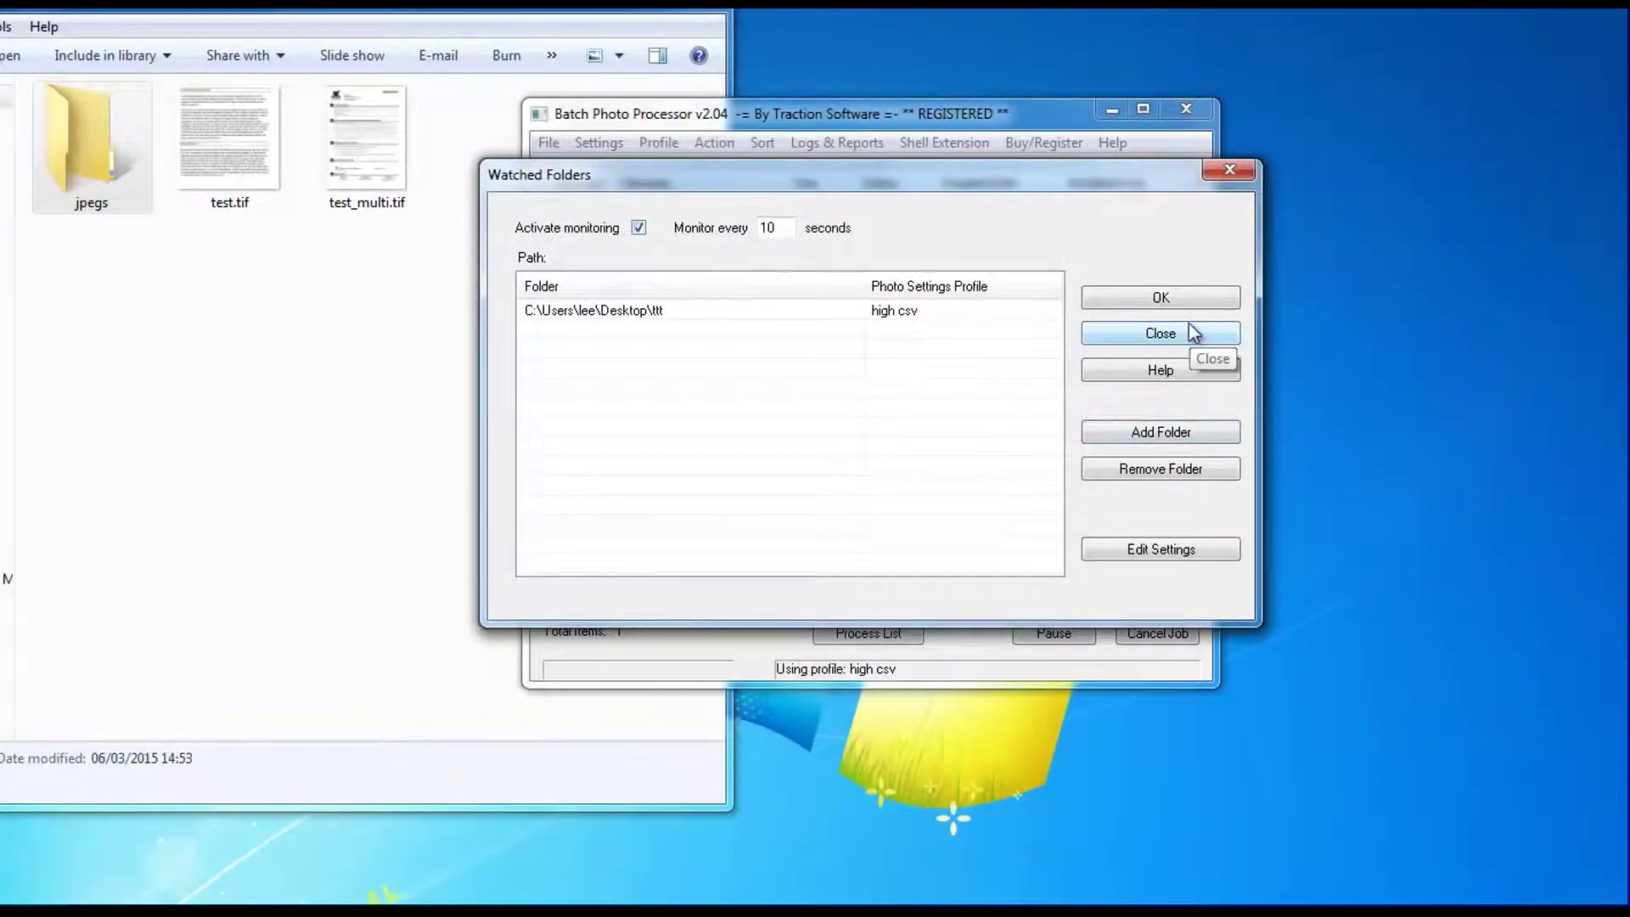
click(1160, 298)
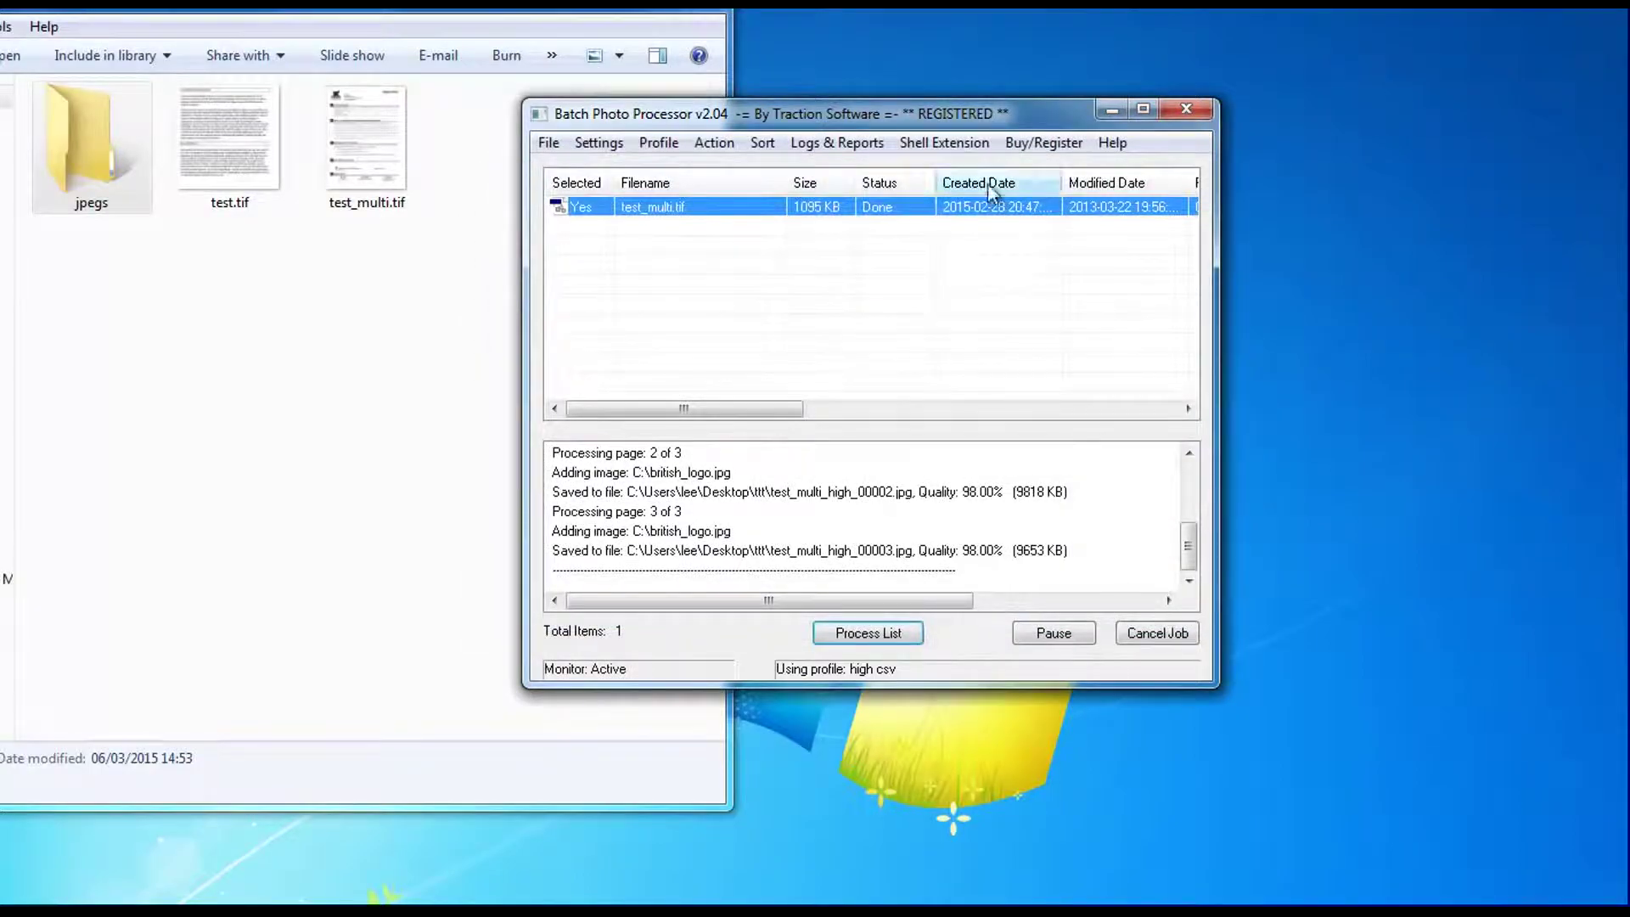
click(830, 145)
click(896, 204)
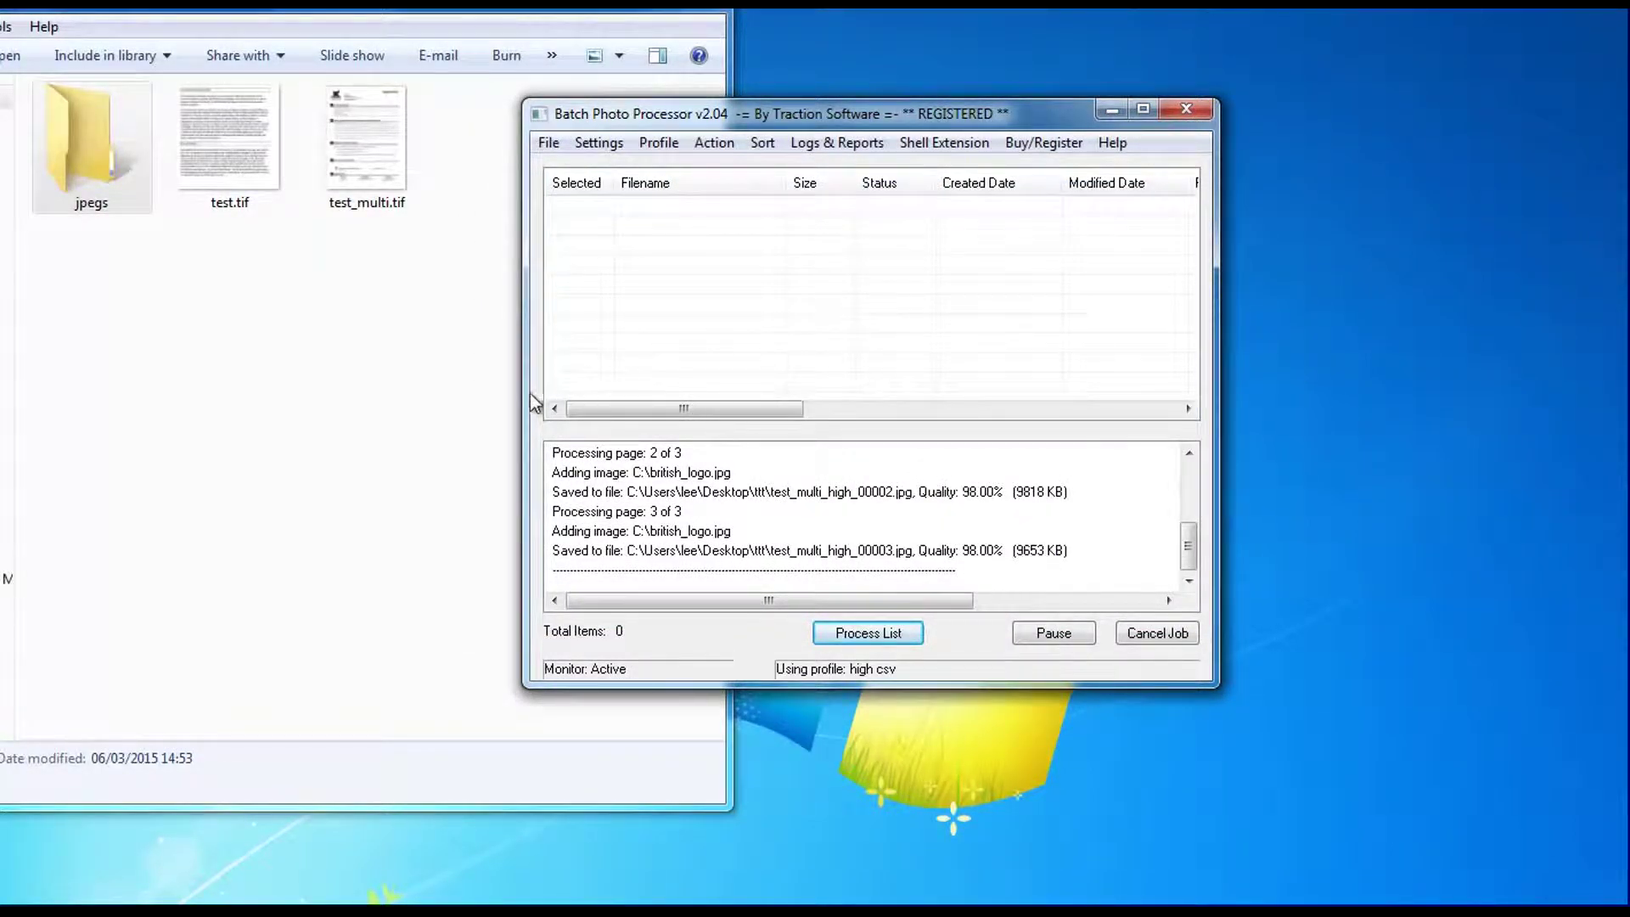
double_click(102, 194)
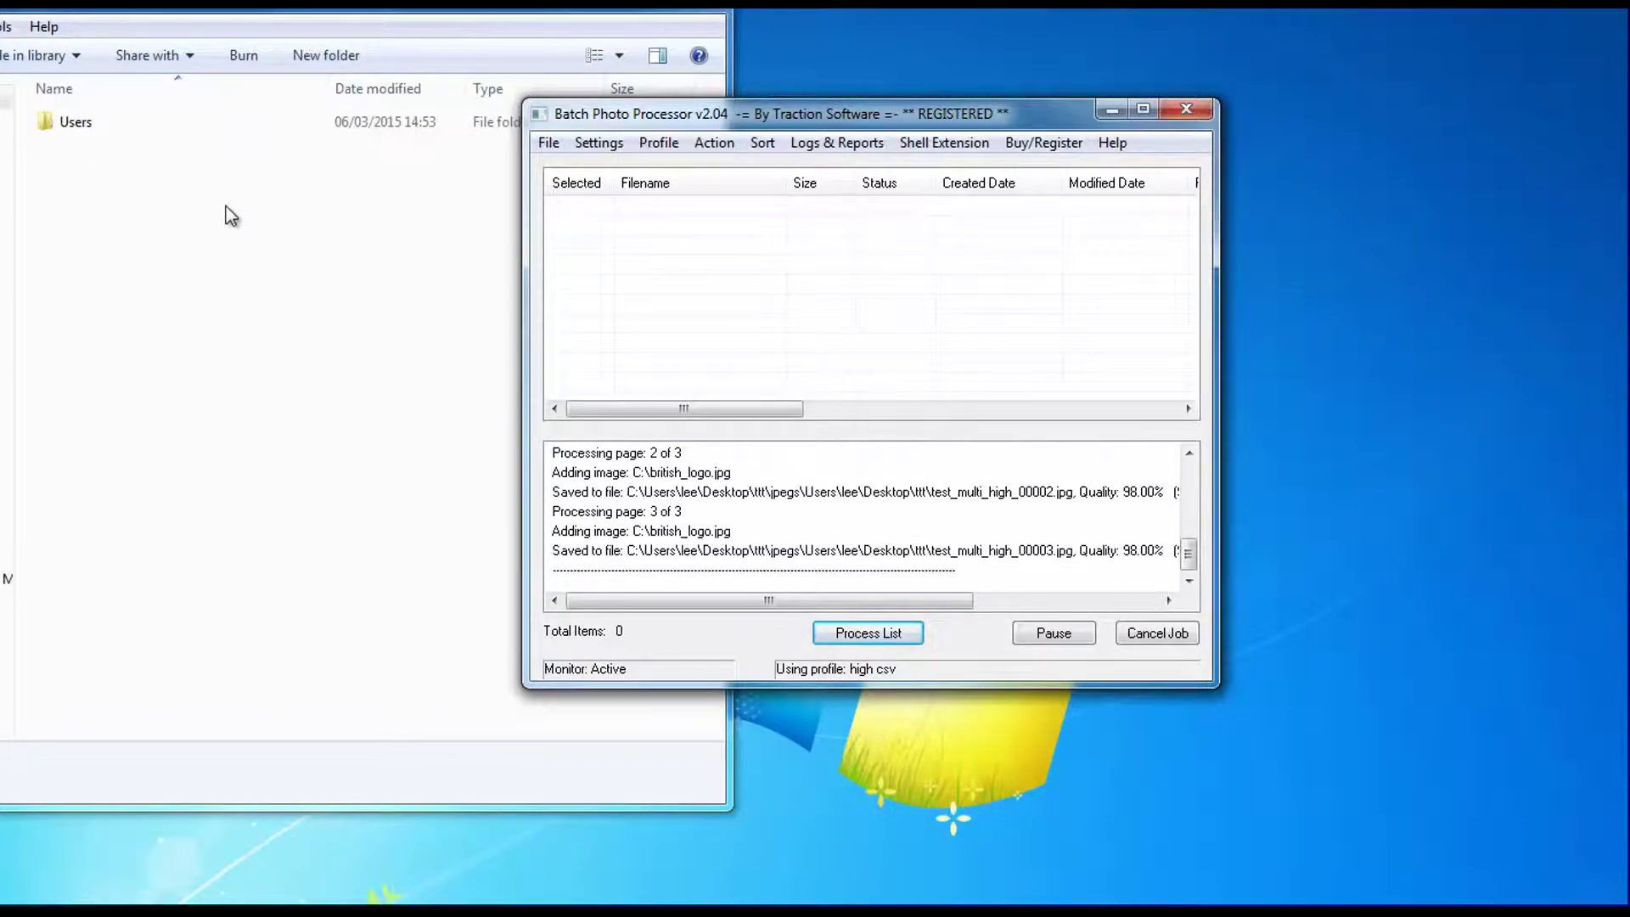
Open the nested Users\lee\Desktop\ttt folders inside jpegs.
double_click(77, 127)
double_click(78, 127)
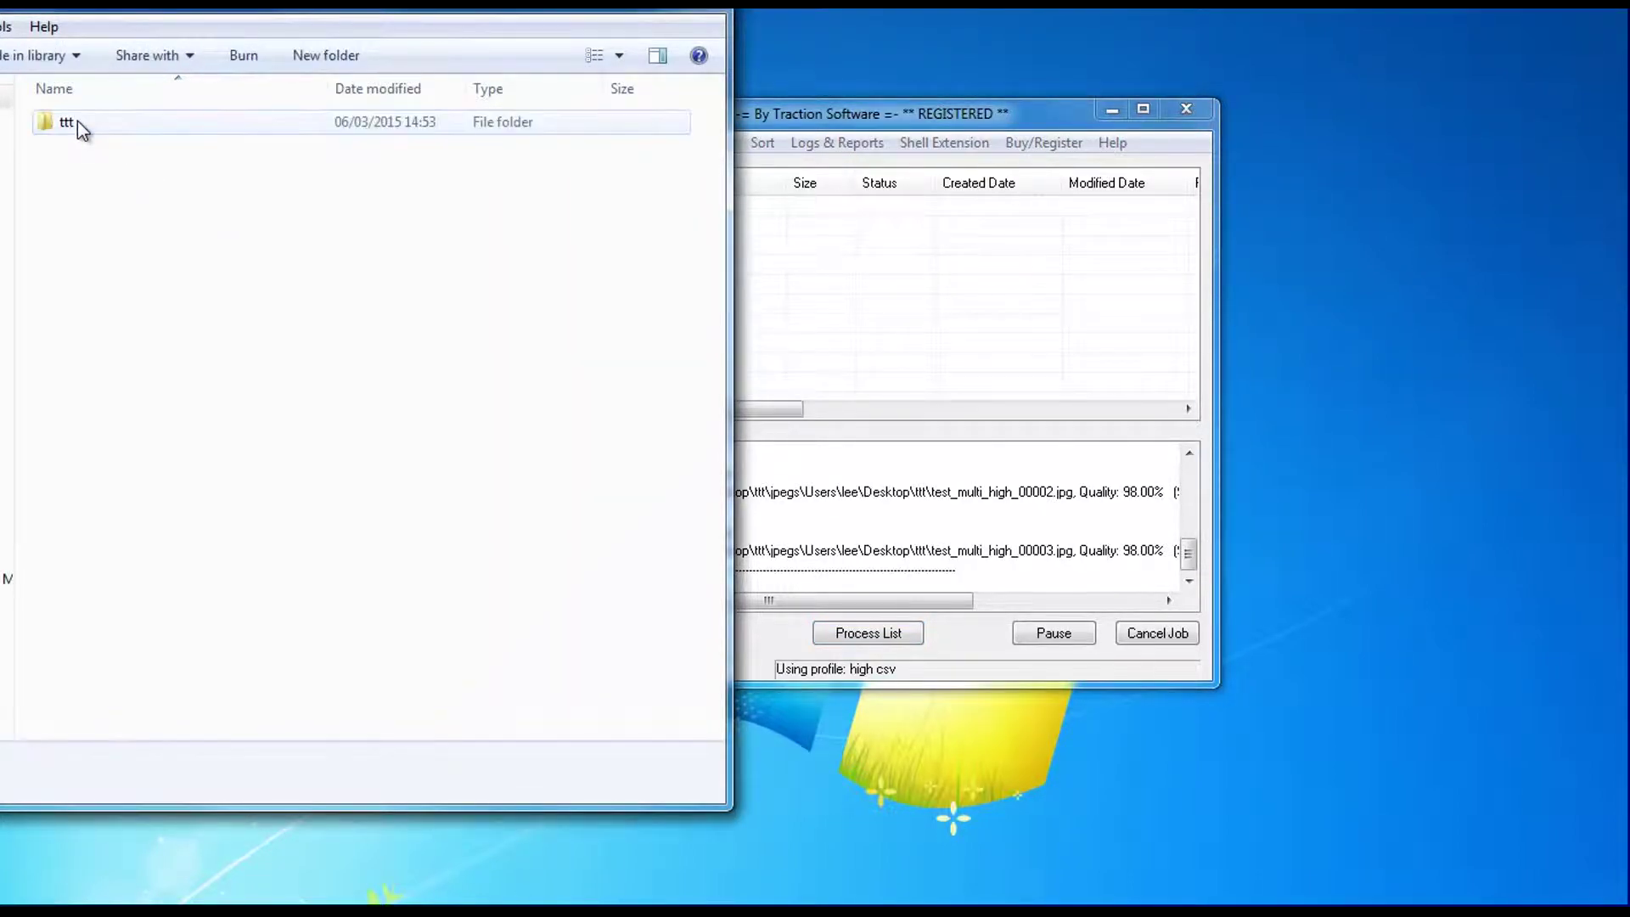
double_click(78, 120)
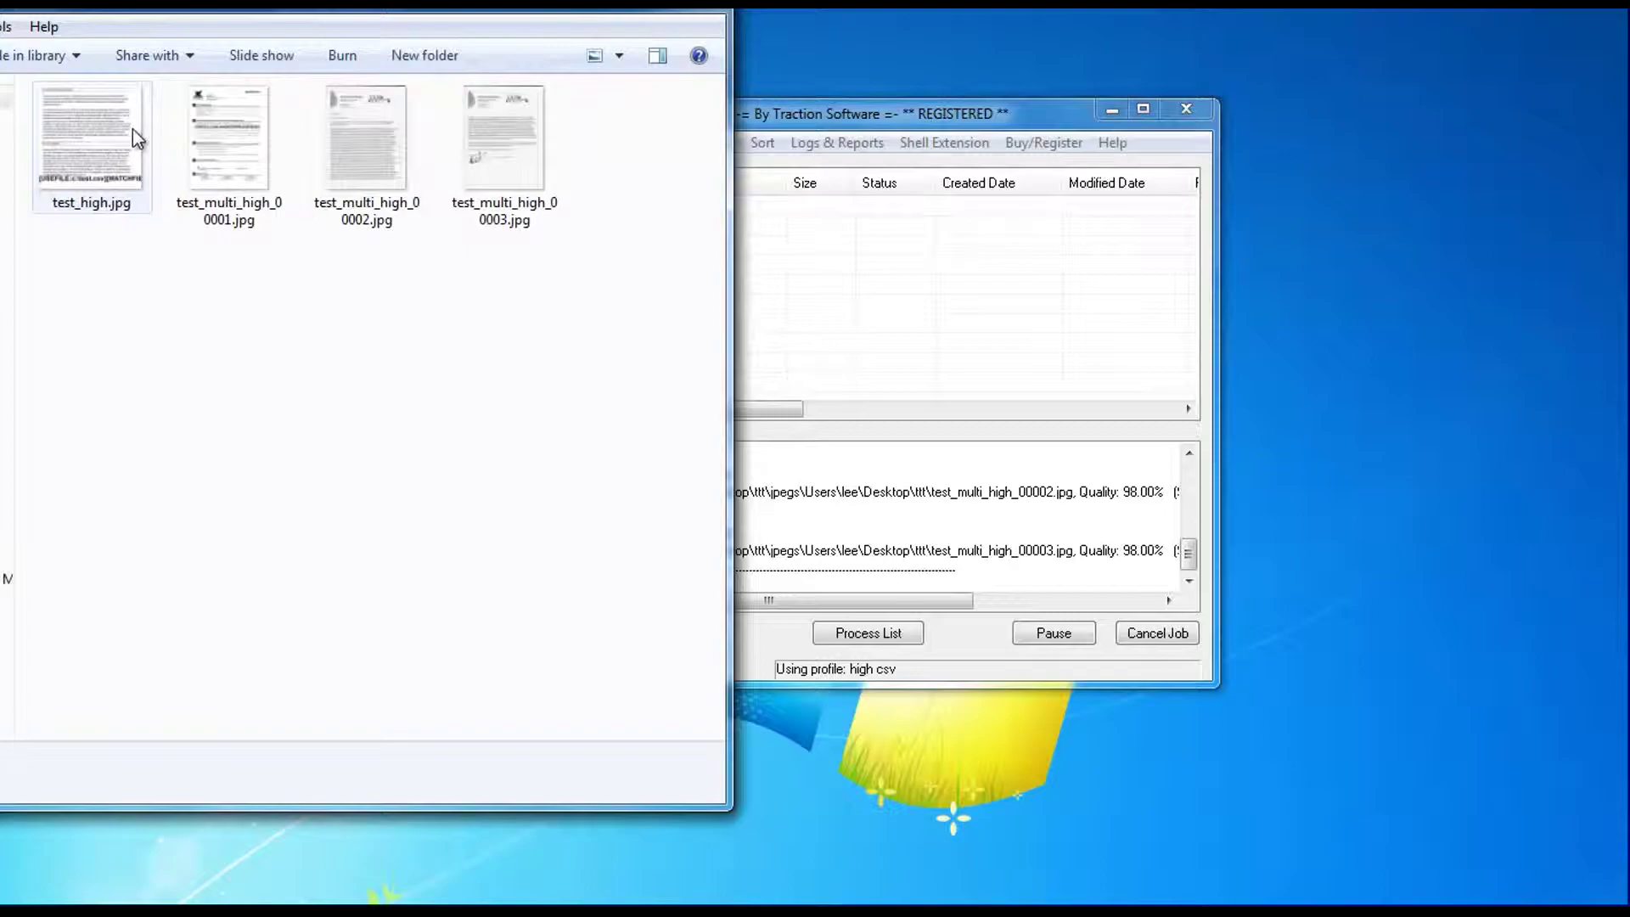
Inspect test_high.jpg and the three test_multi_high JPEG pages.
click(364, 148)
click(213, 154)
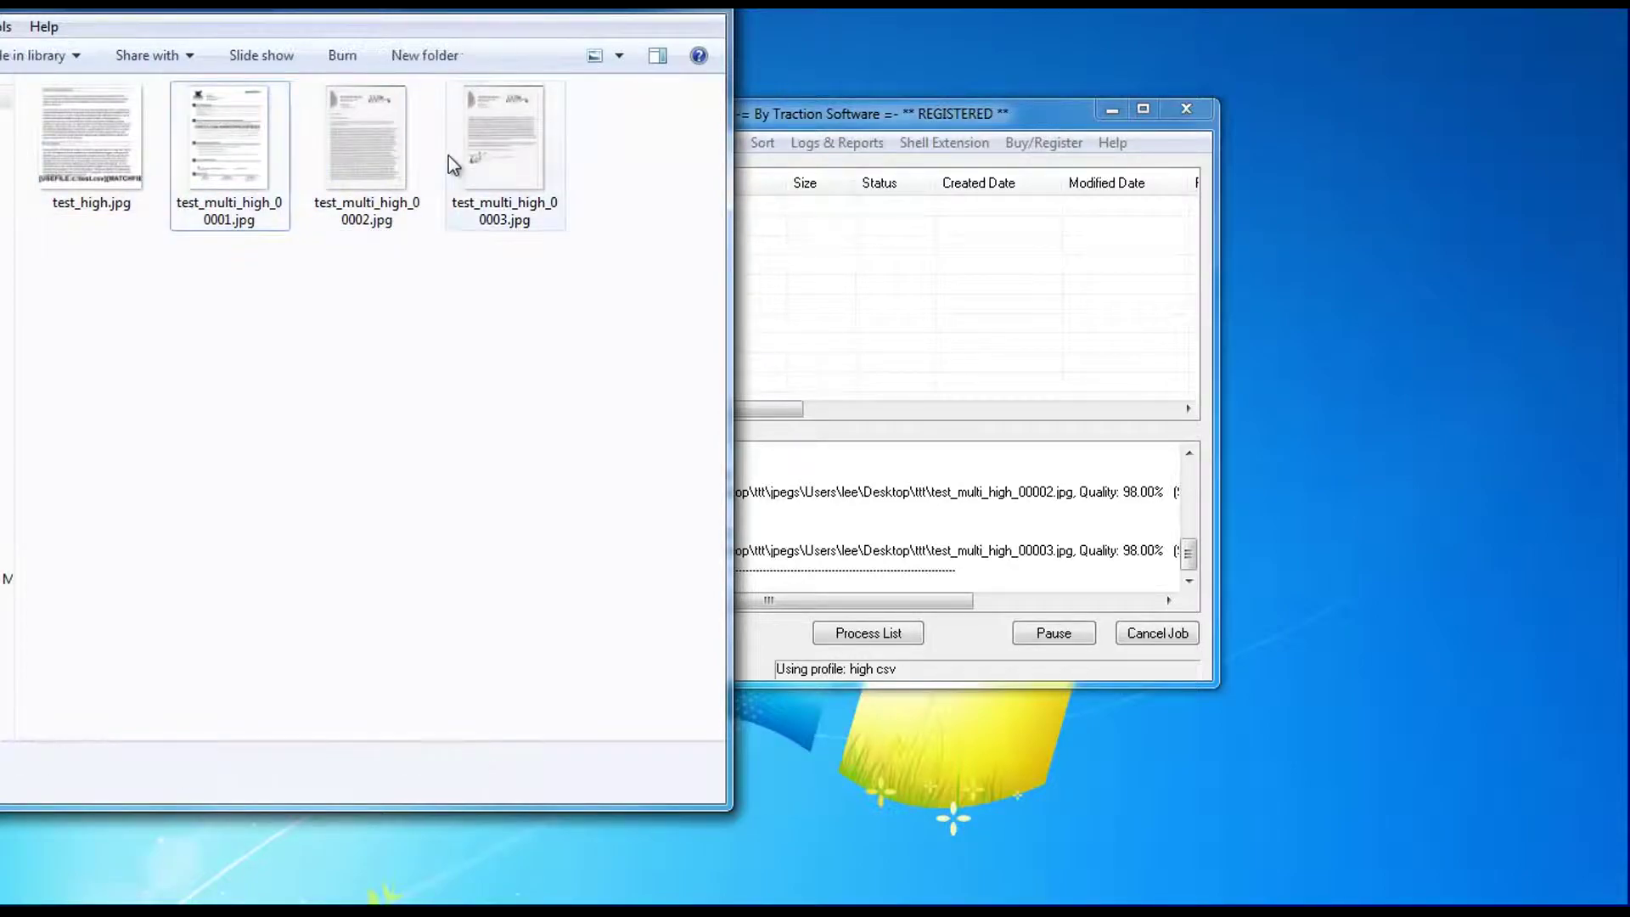
click(448, 155)
click(358, 163)
click(226, 169)
click(548, 167)
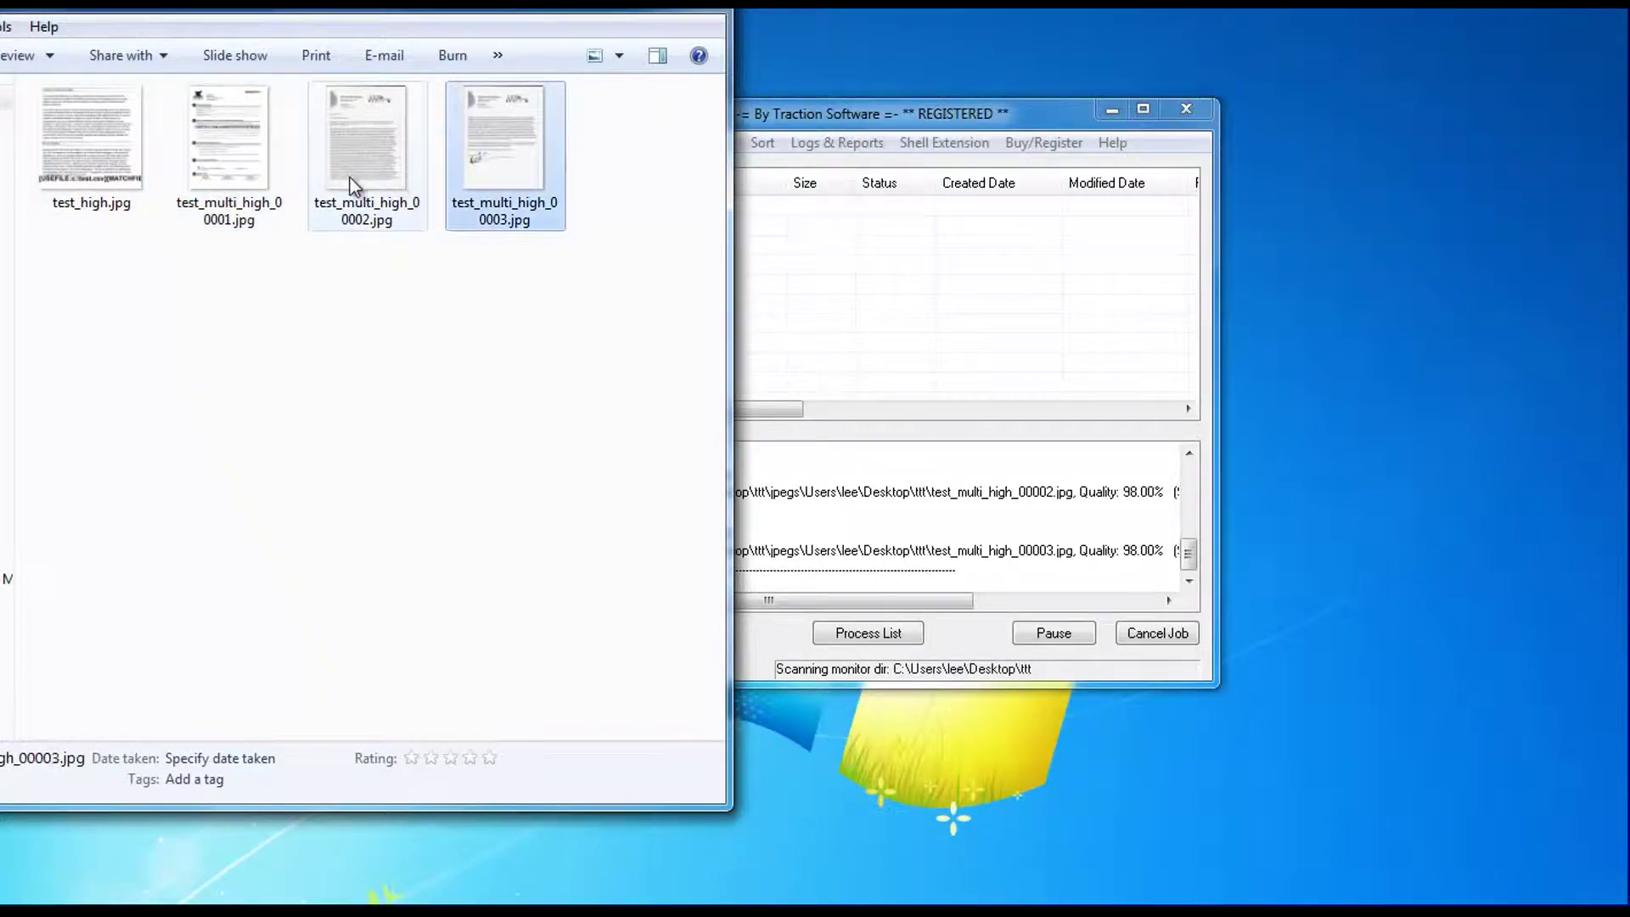
click(231, 171)
click(367, 159)
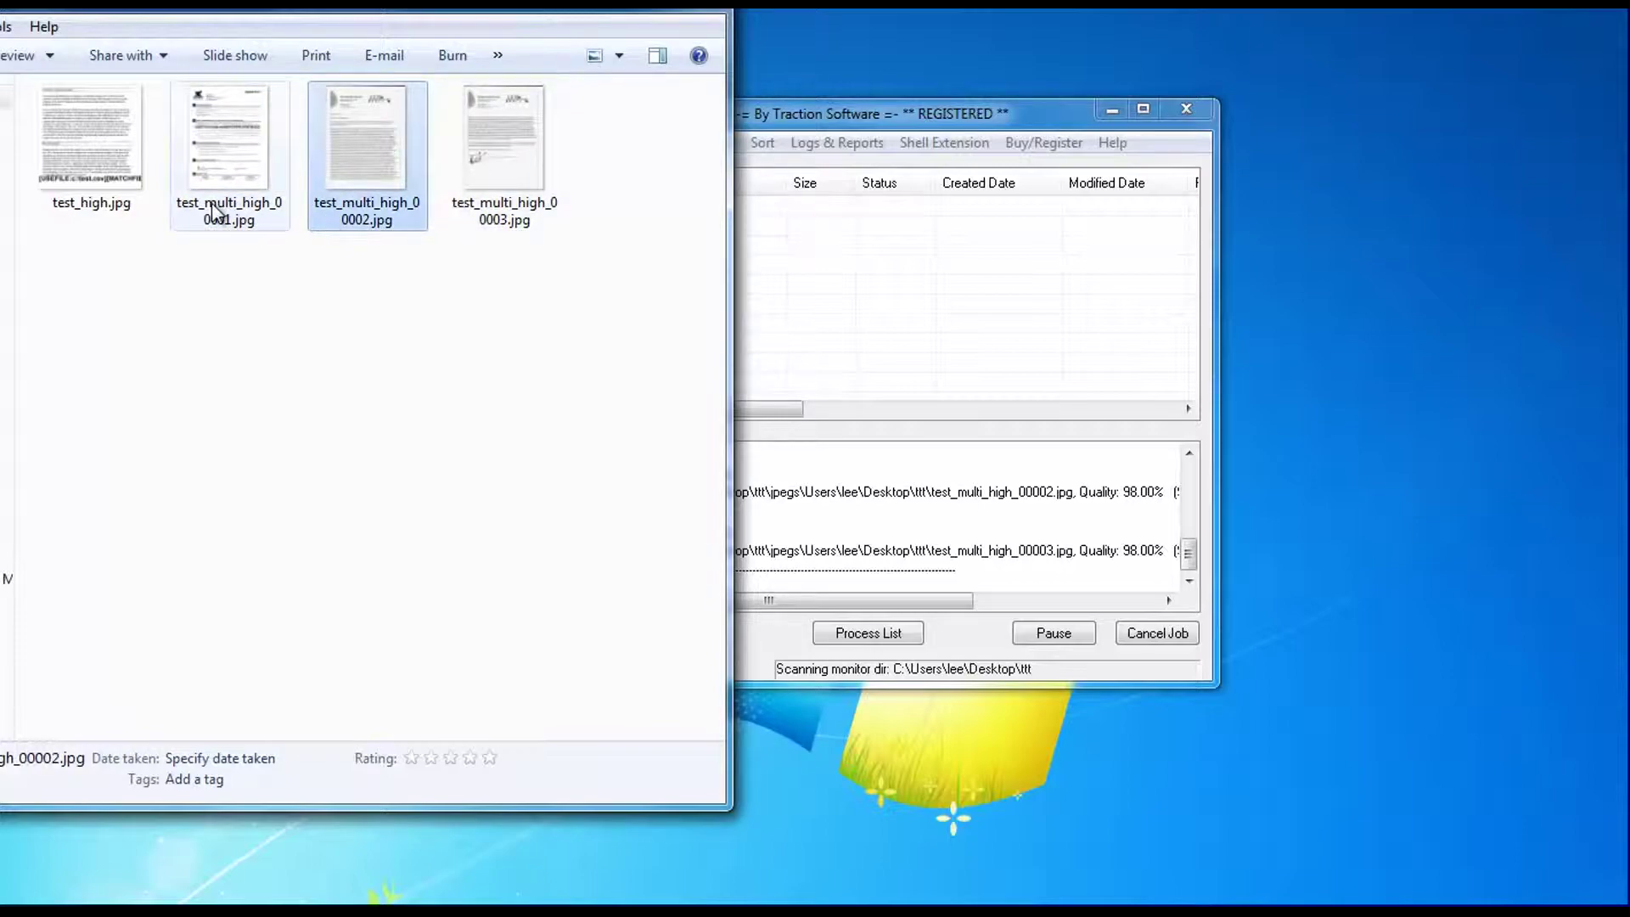
mouse_move(229, 153)
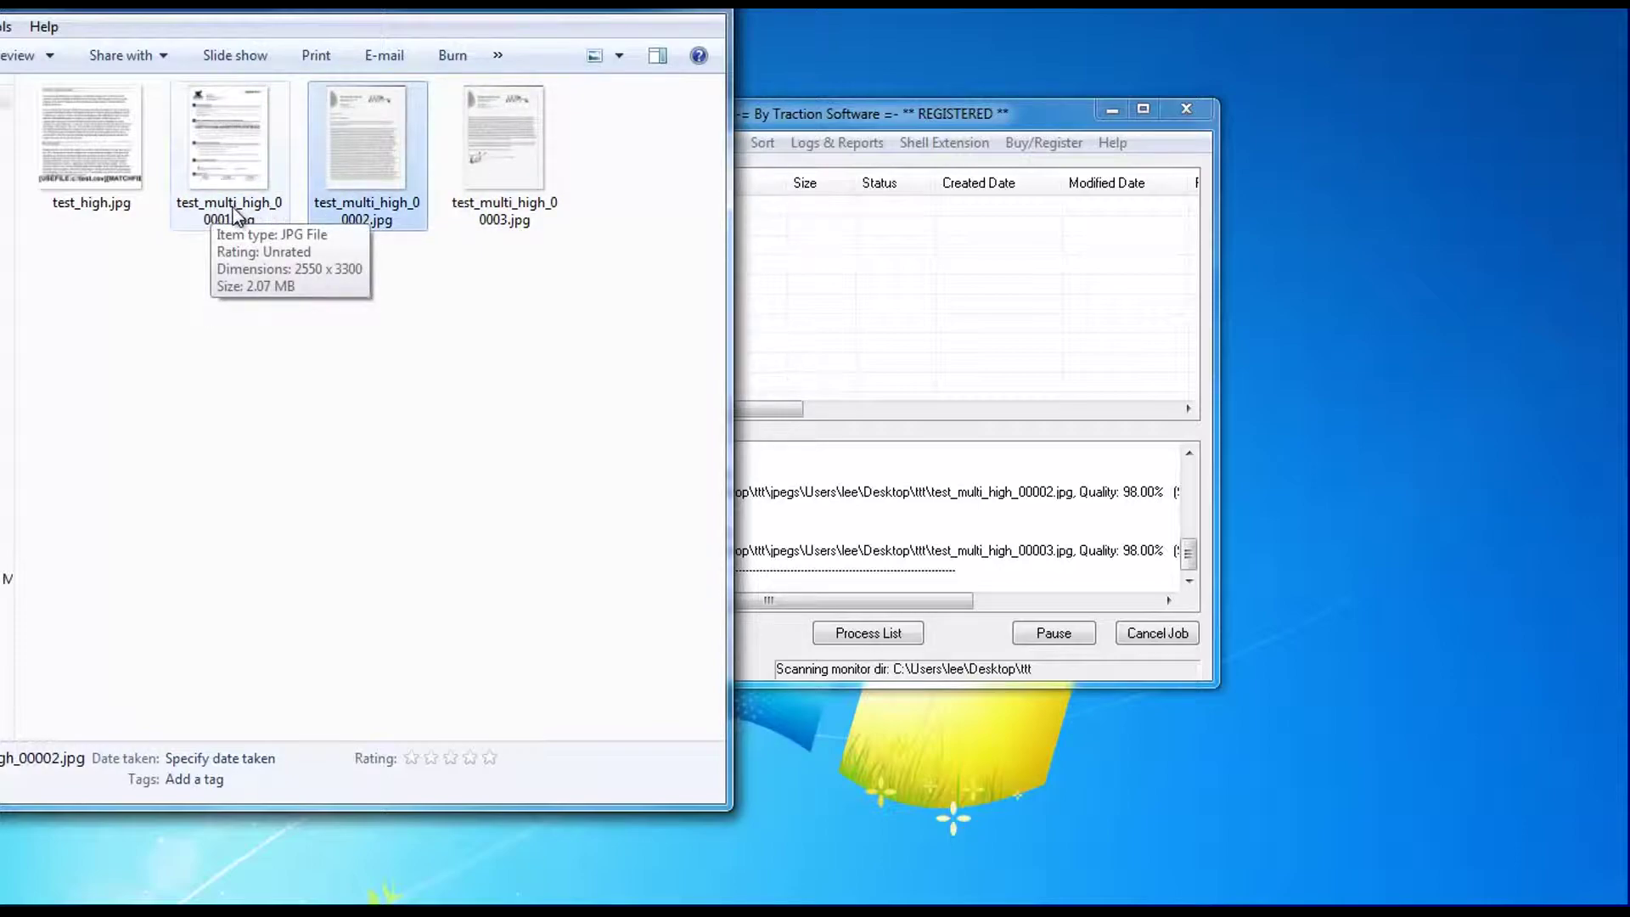
Move the Explorer window to reveal the nested folder path.
click(535, 308)
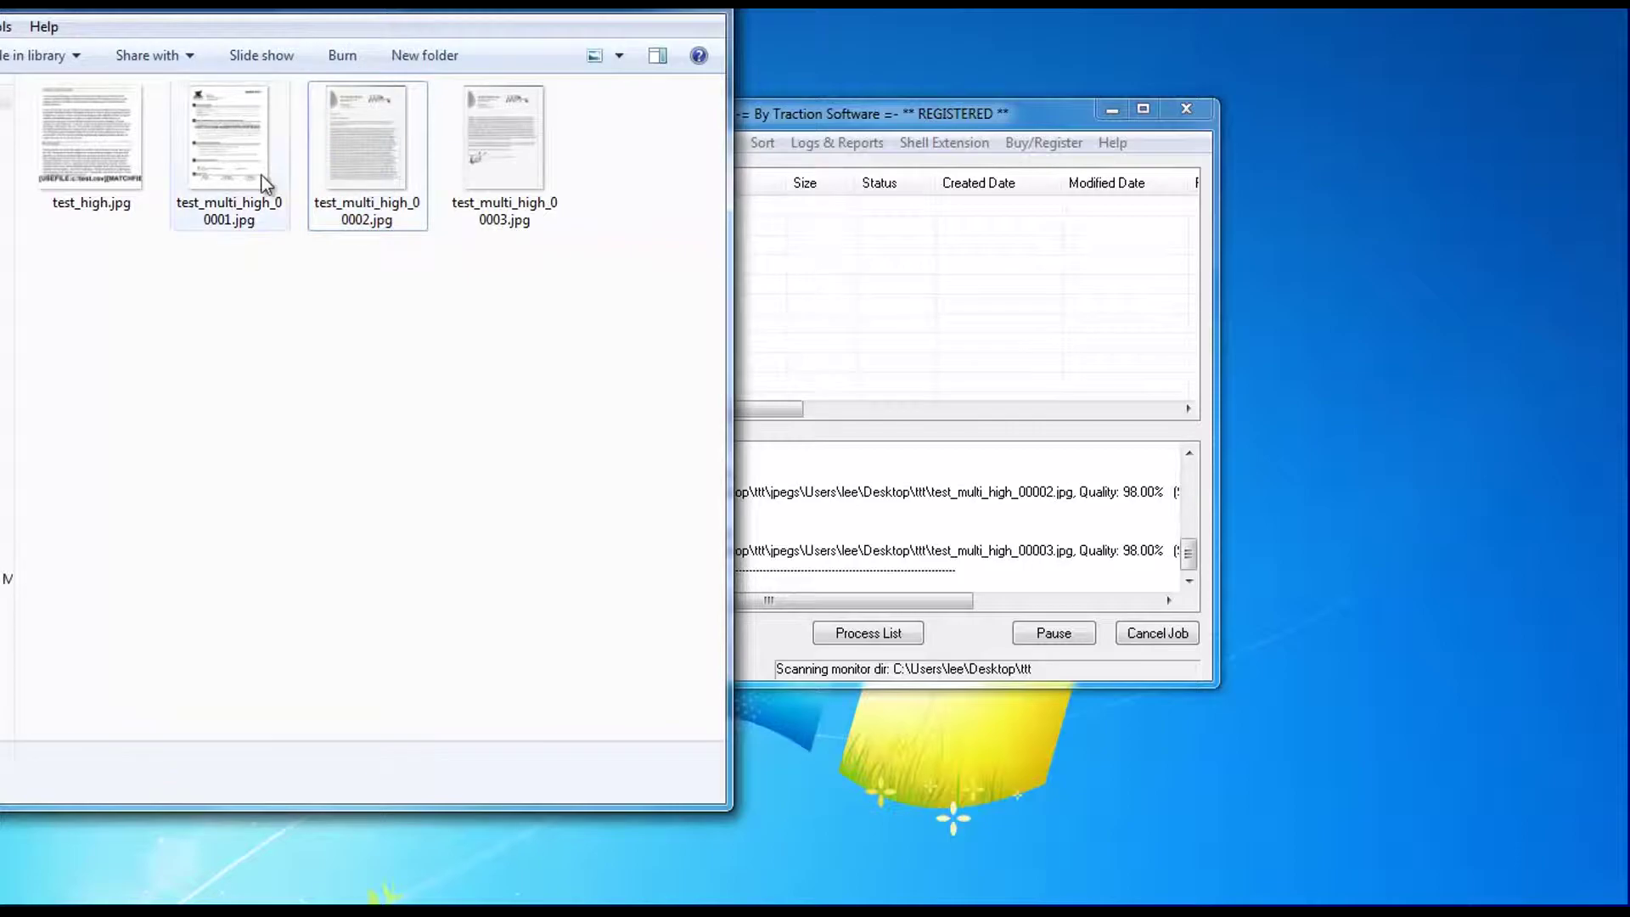
mouse_move(65, 10)
mouse_down()
mouse_move(283, 65)
mouse_move(270, 67)
mouse_up()
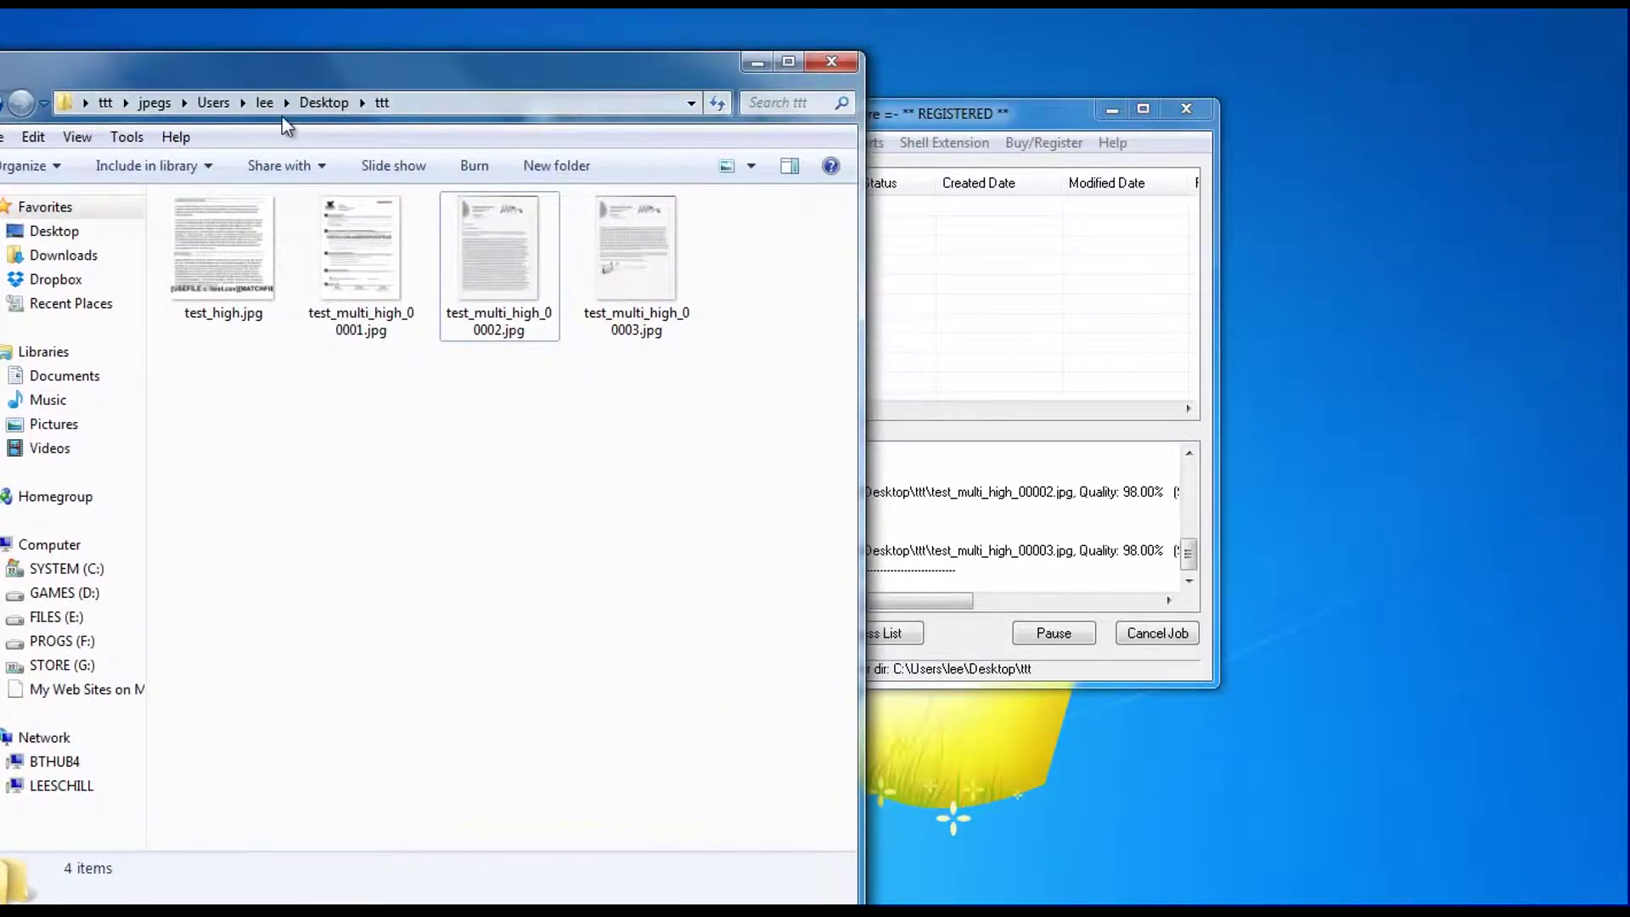
click(957, 310)
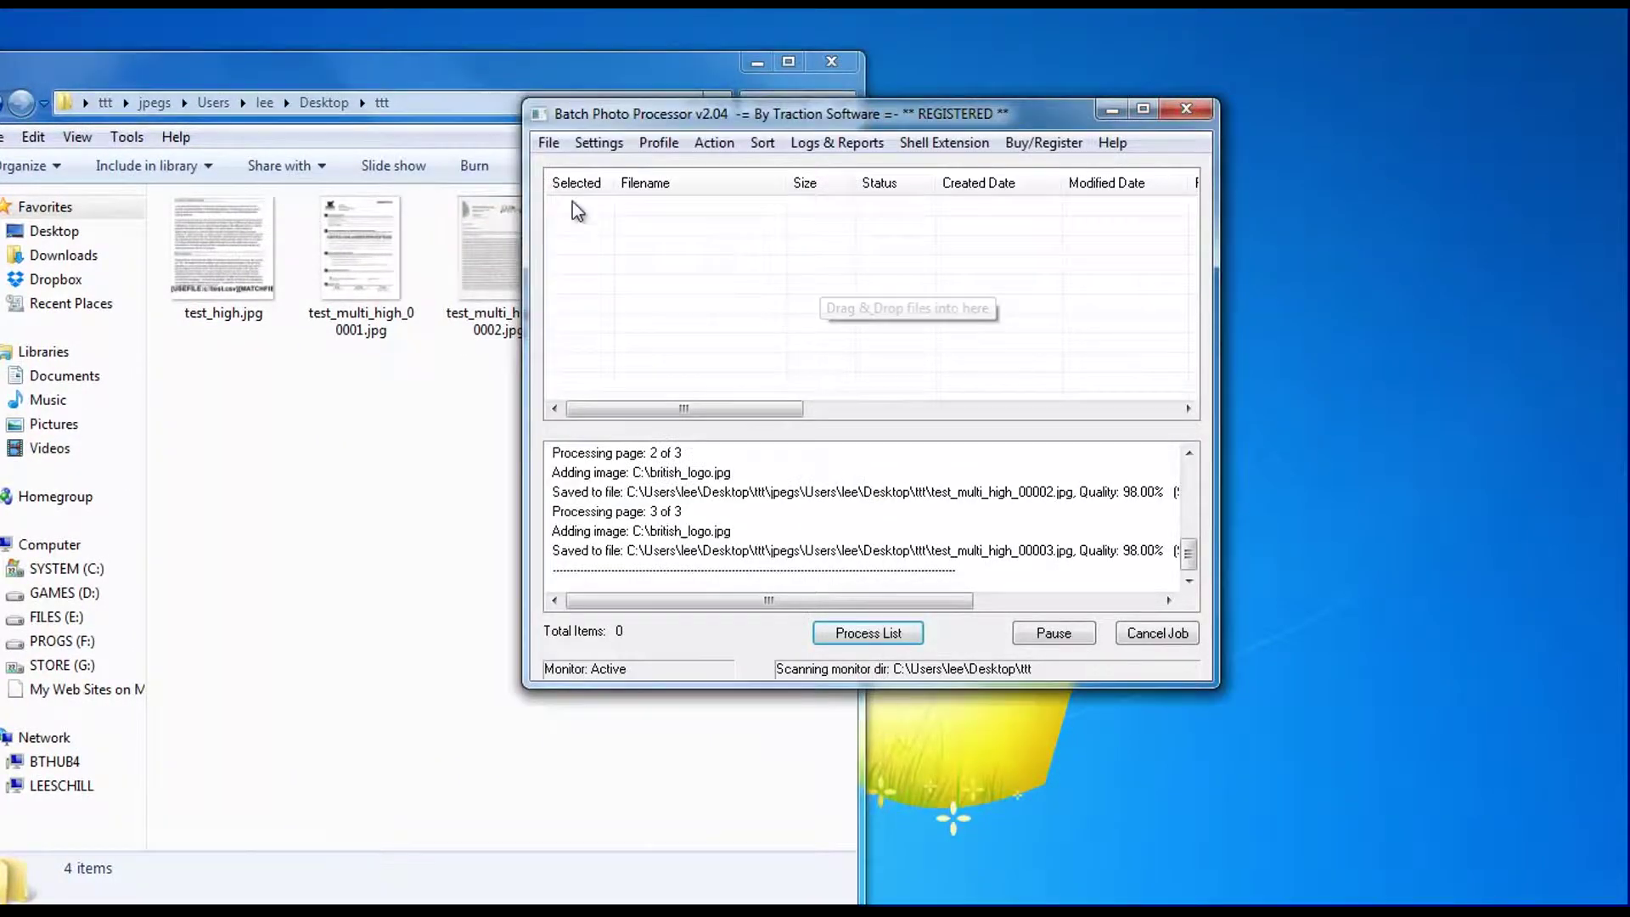
Clear the _high filename postfix in the high csv profile and overwrite the saved profile.
click(601, 143)
click(643, 227)
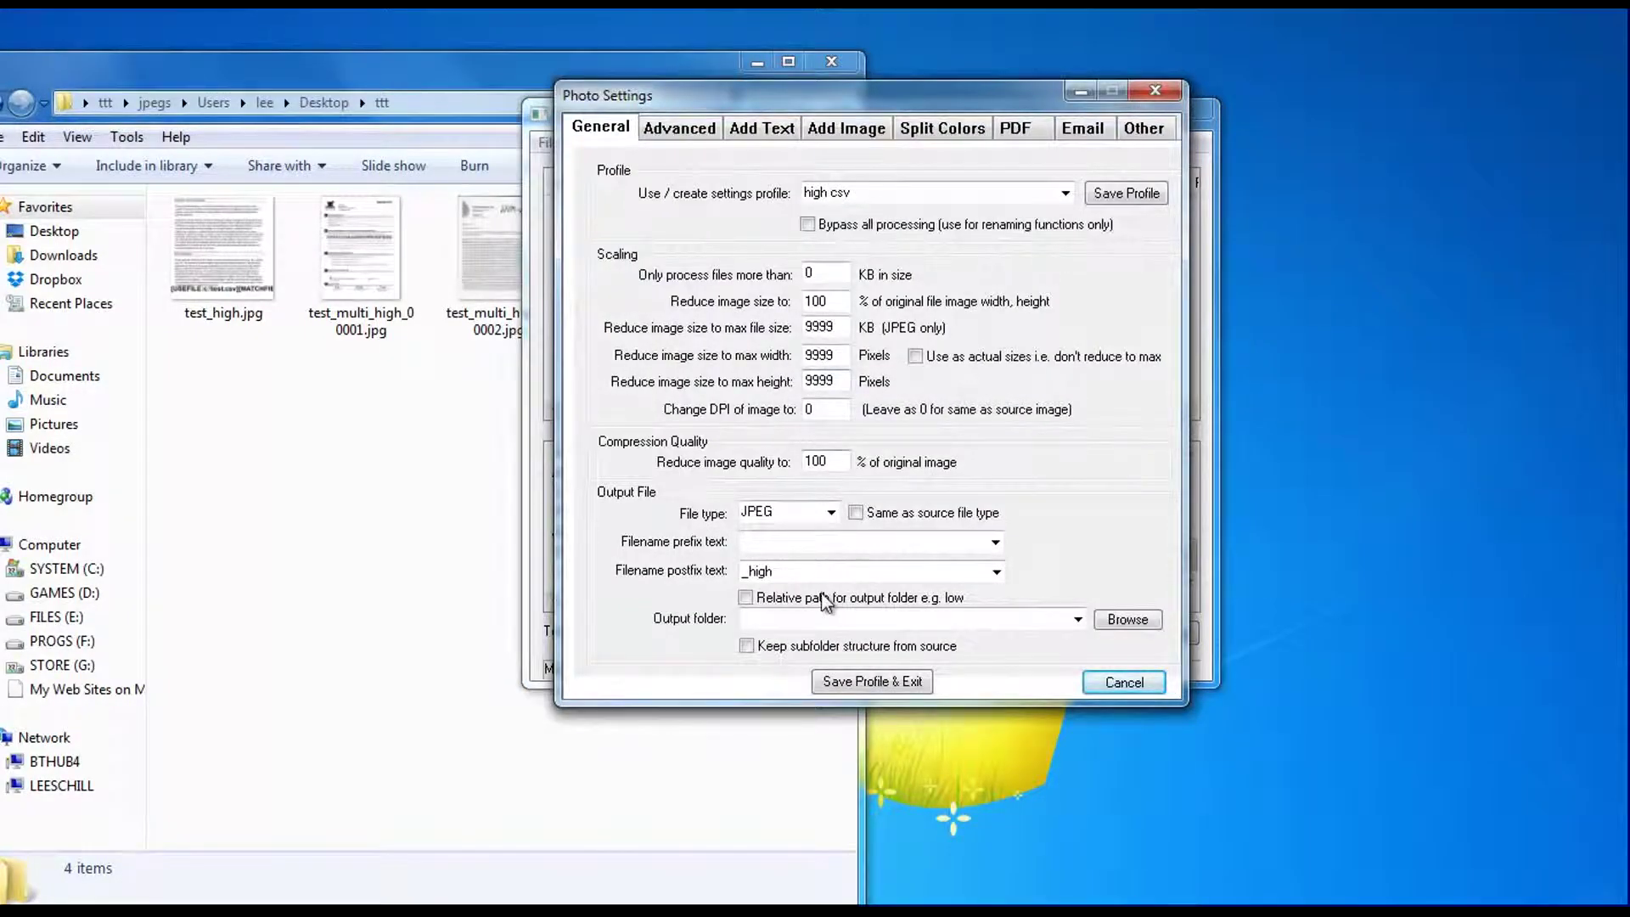
double_click(760, 570)
key(BackSpace)
click(887, 683)
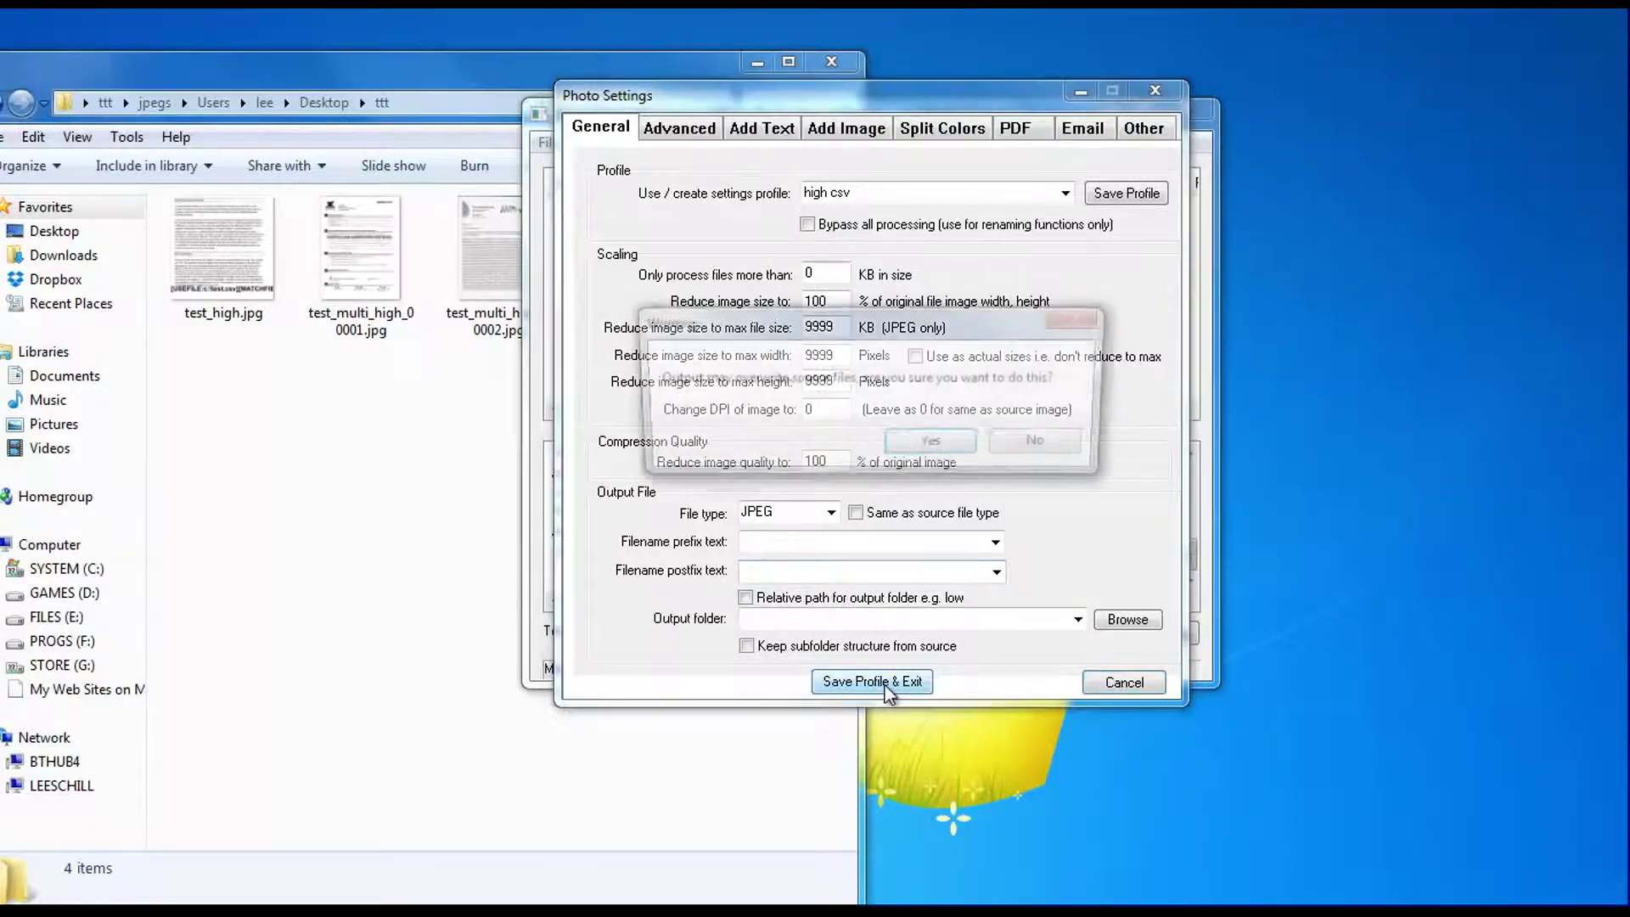
click(926, 446)
Turn off Keep subfolder structure for the ttt watched folder.
click(600, 145)
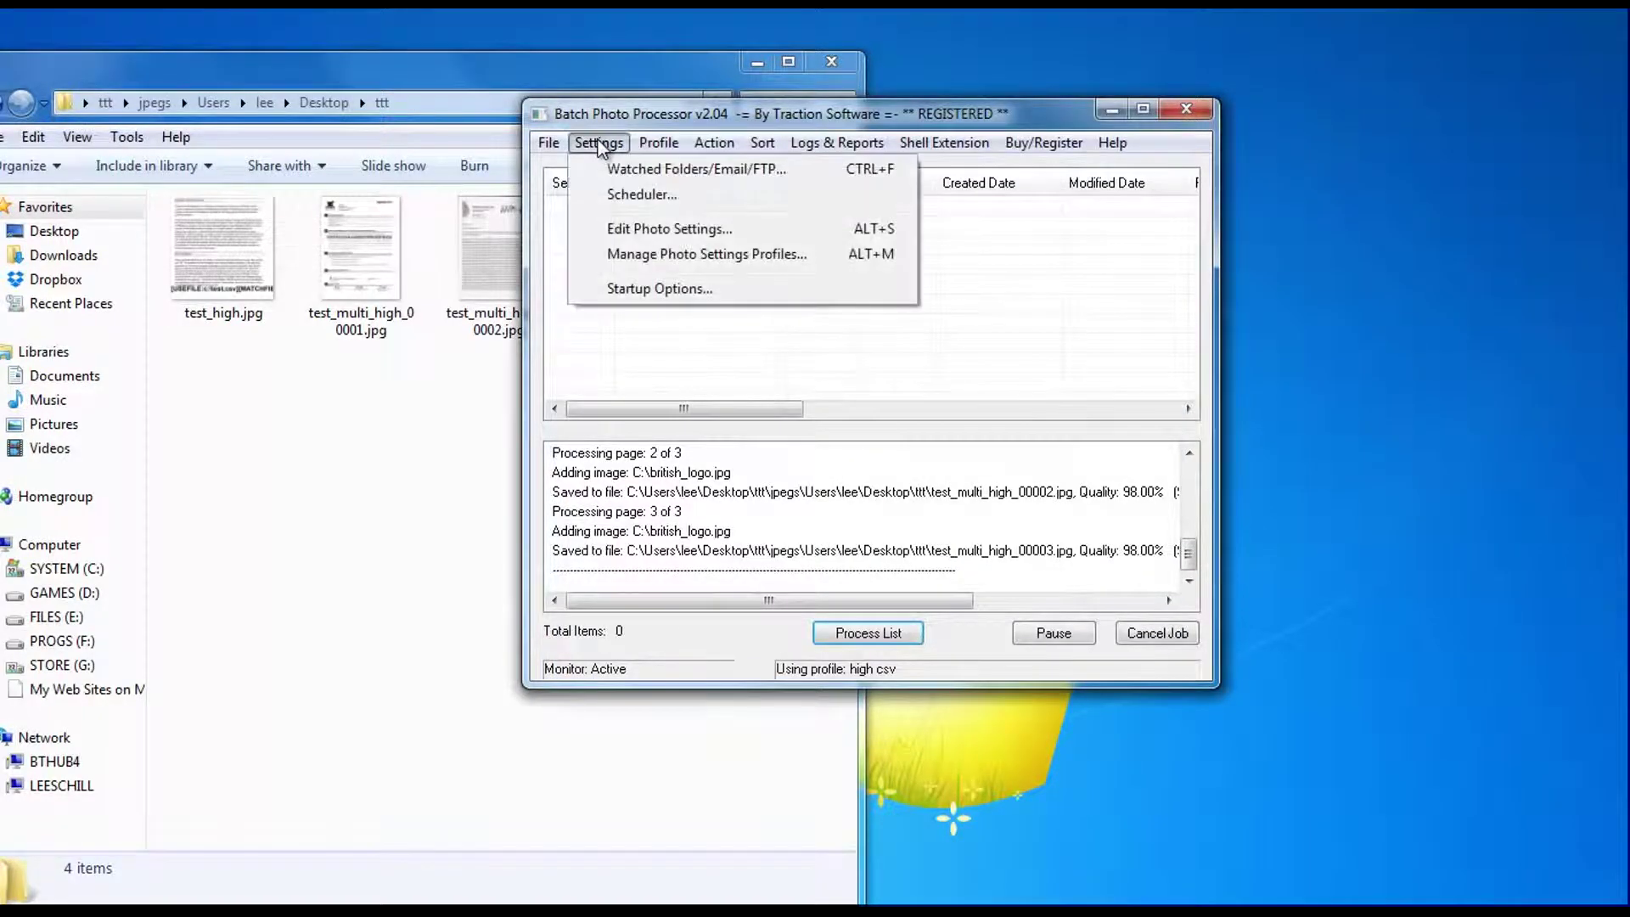
click(616, 169)
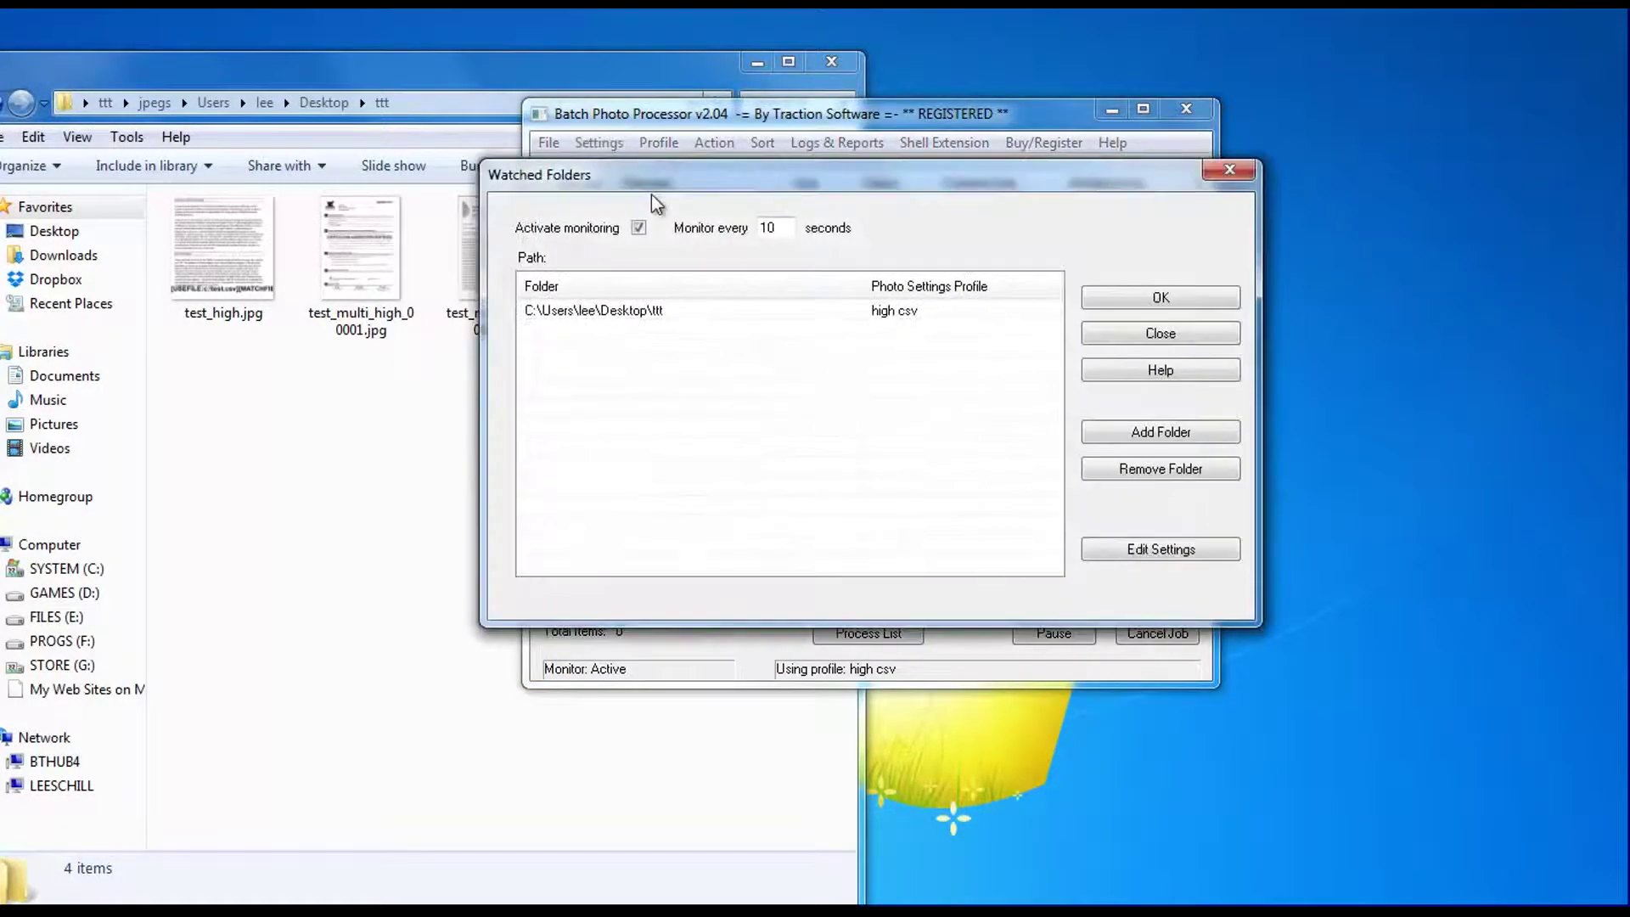
click(677, 314)
click(1182, 550)
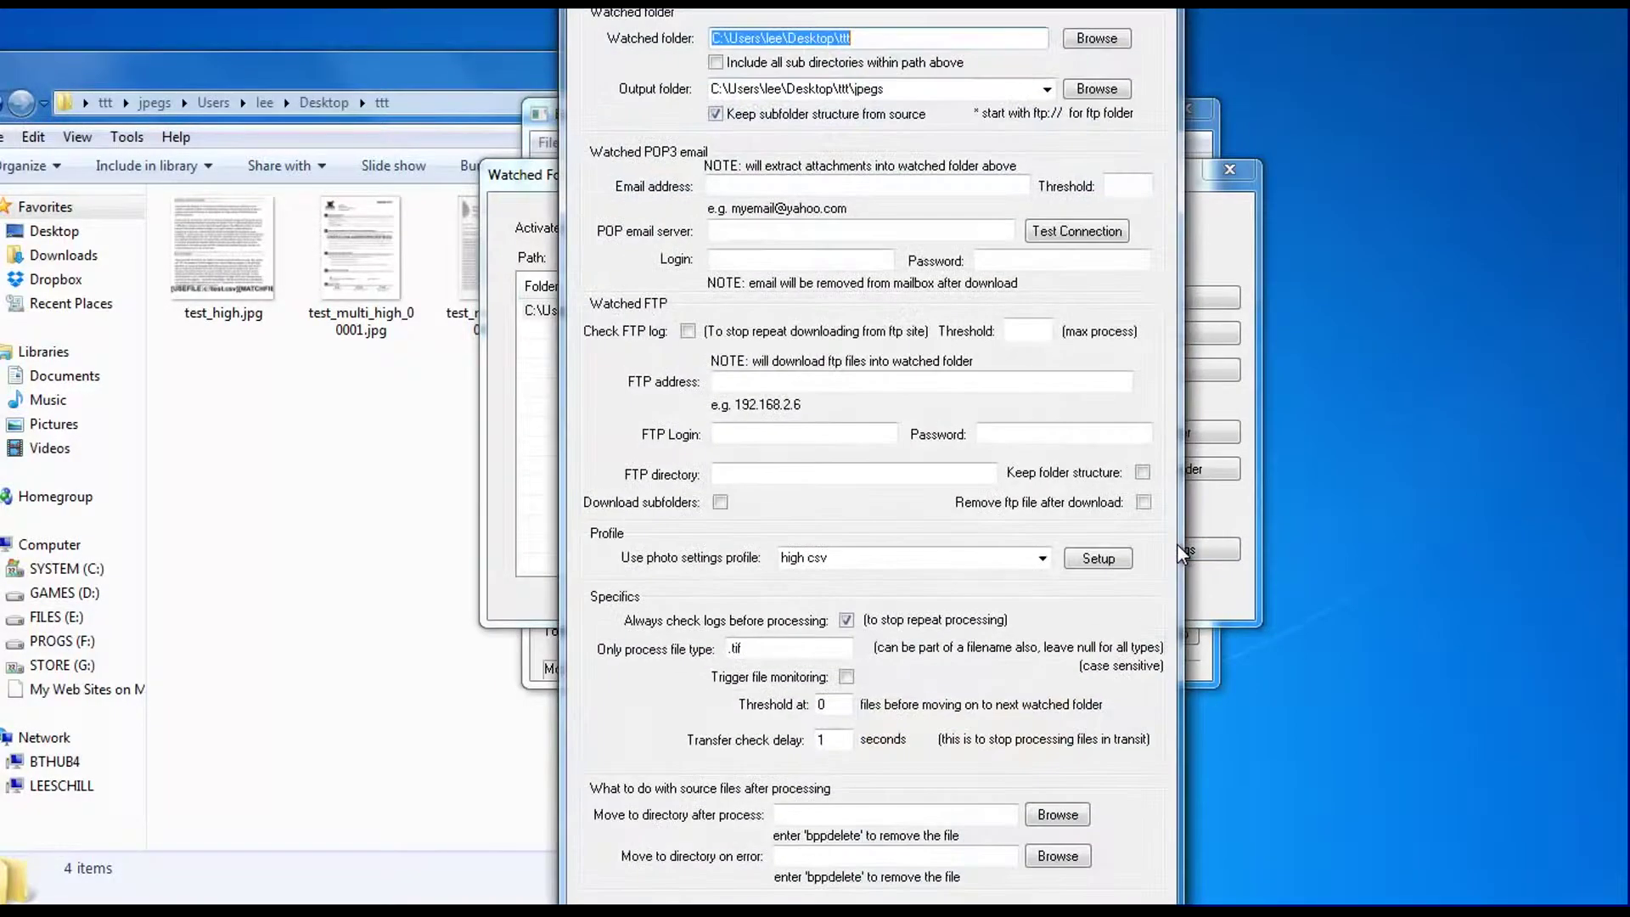
click(717, 114)
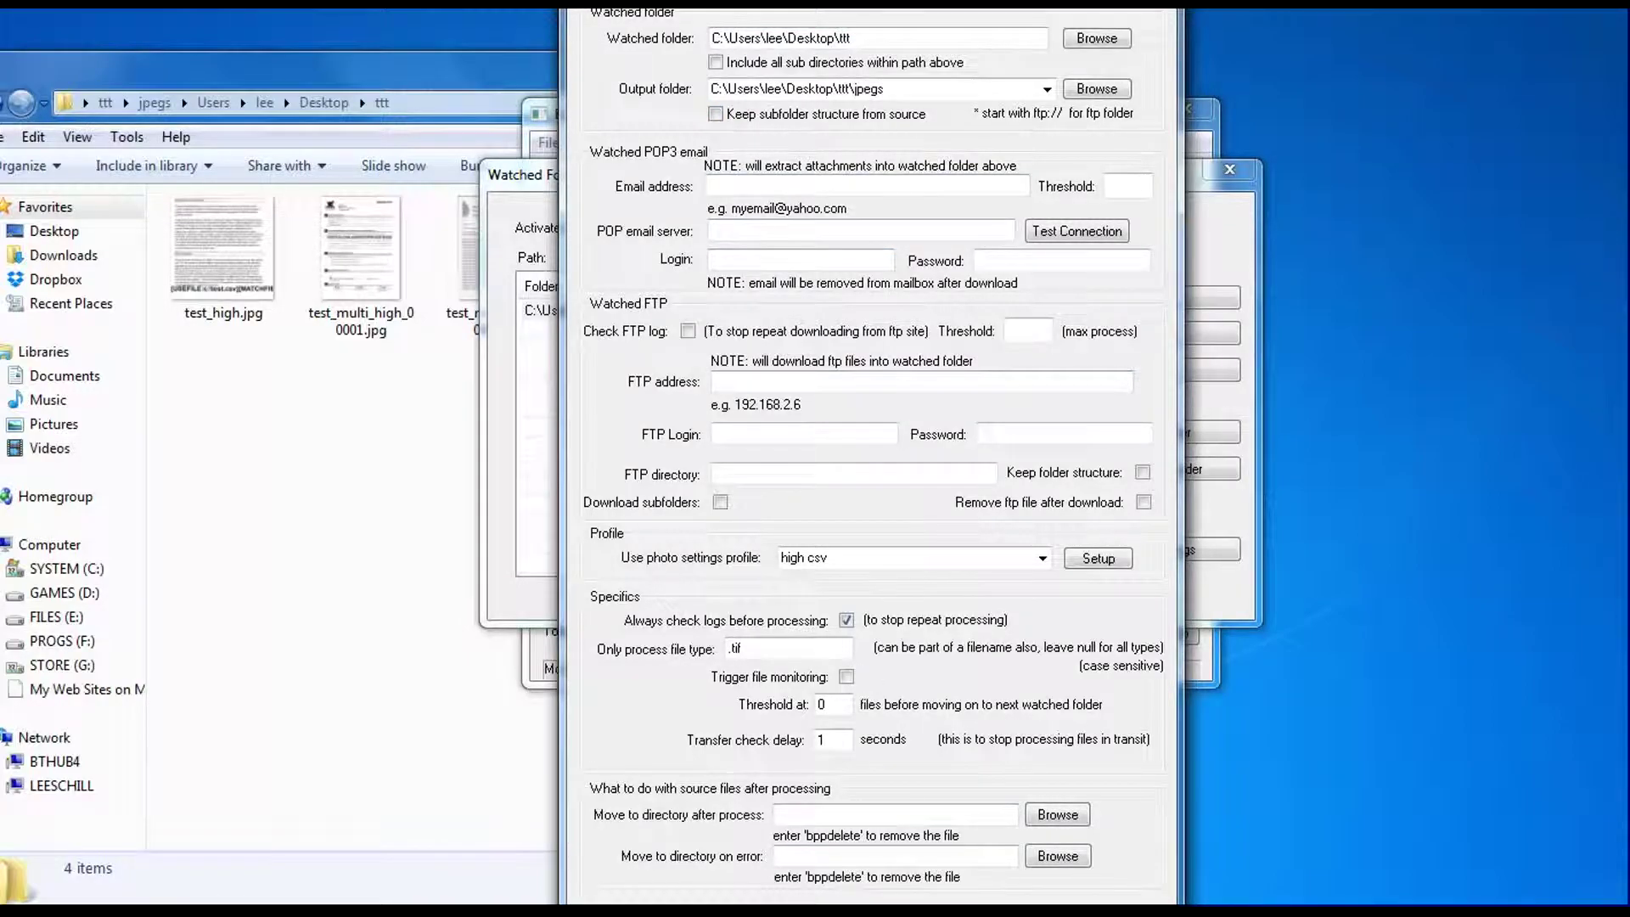
key(Return)
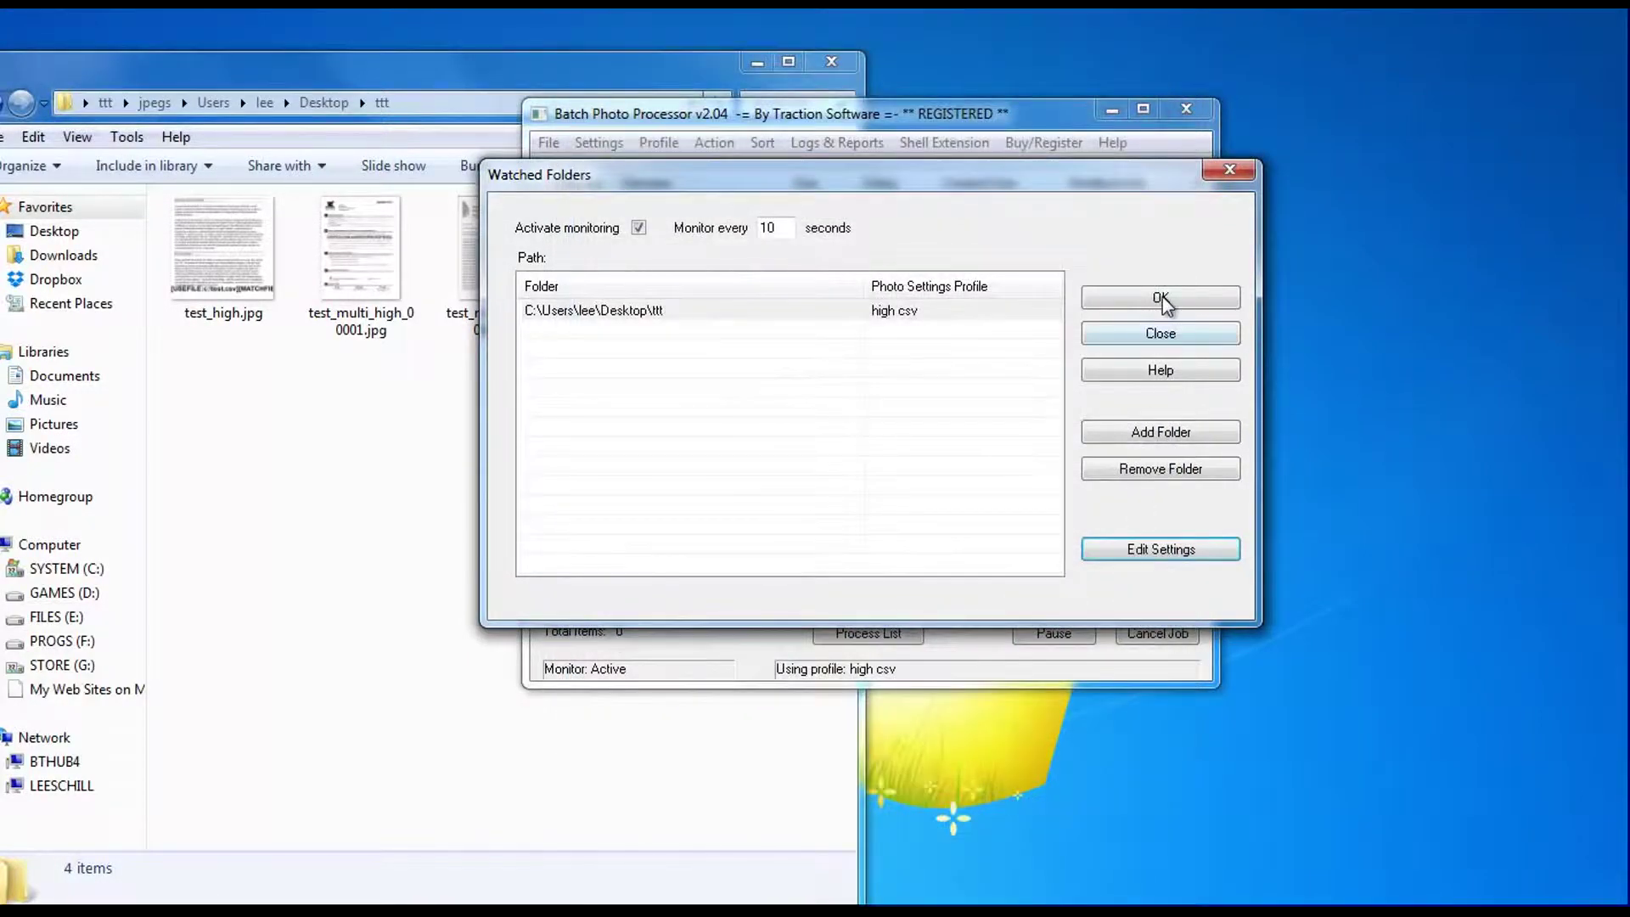
click(1161, 301)
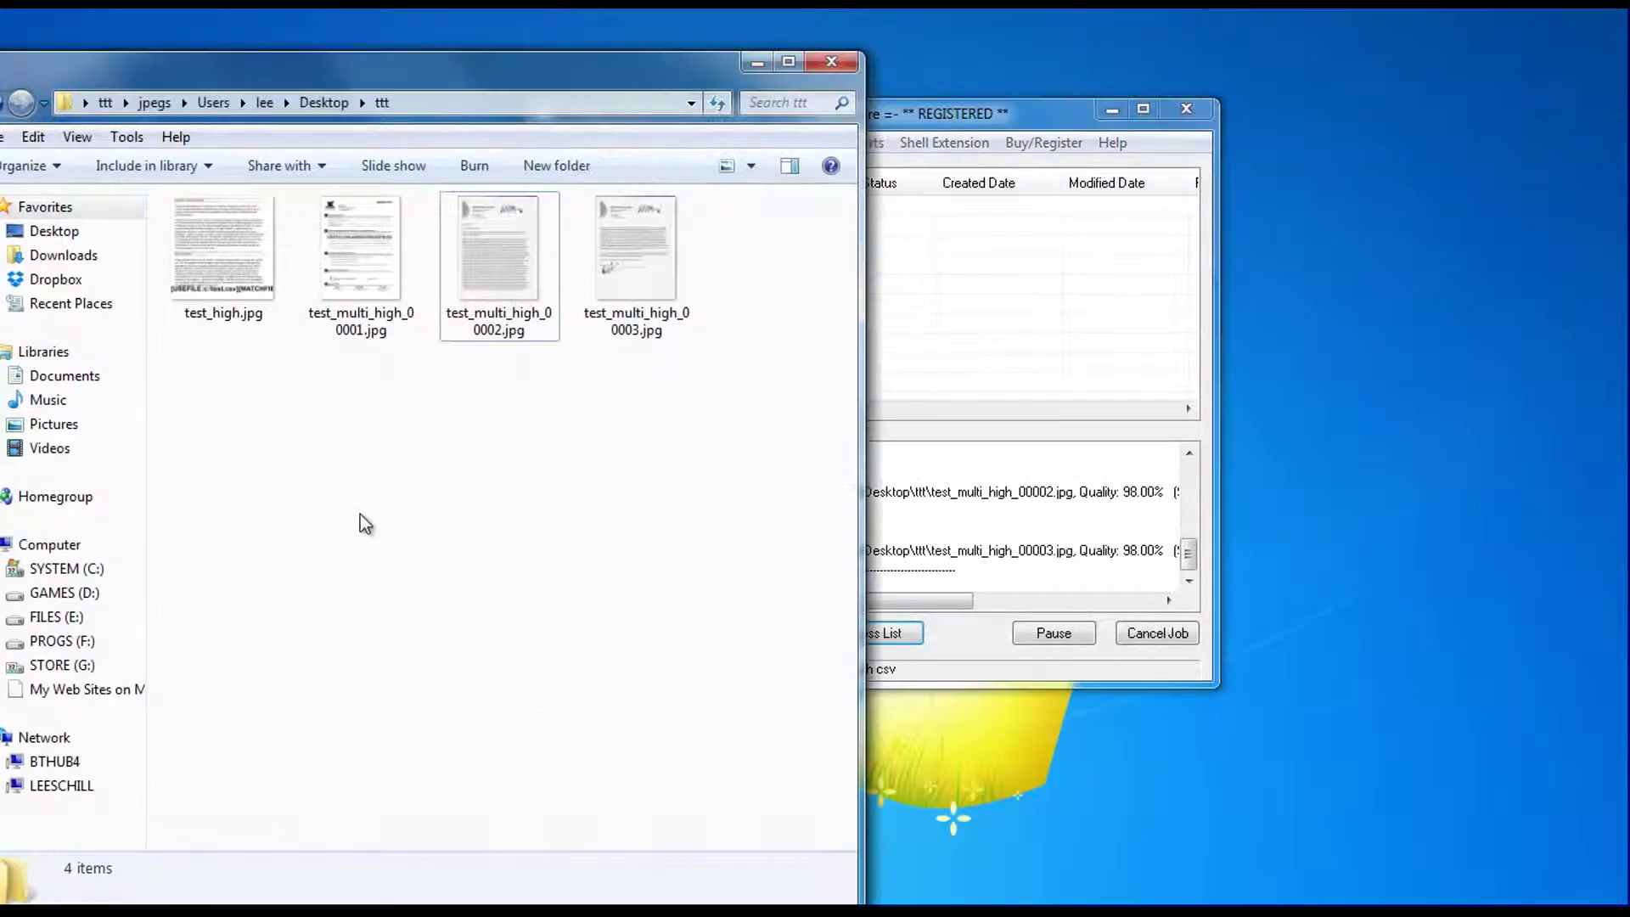
Delete the nested Users folder from jpegs.
click(368, 523)
click(153, 103)
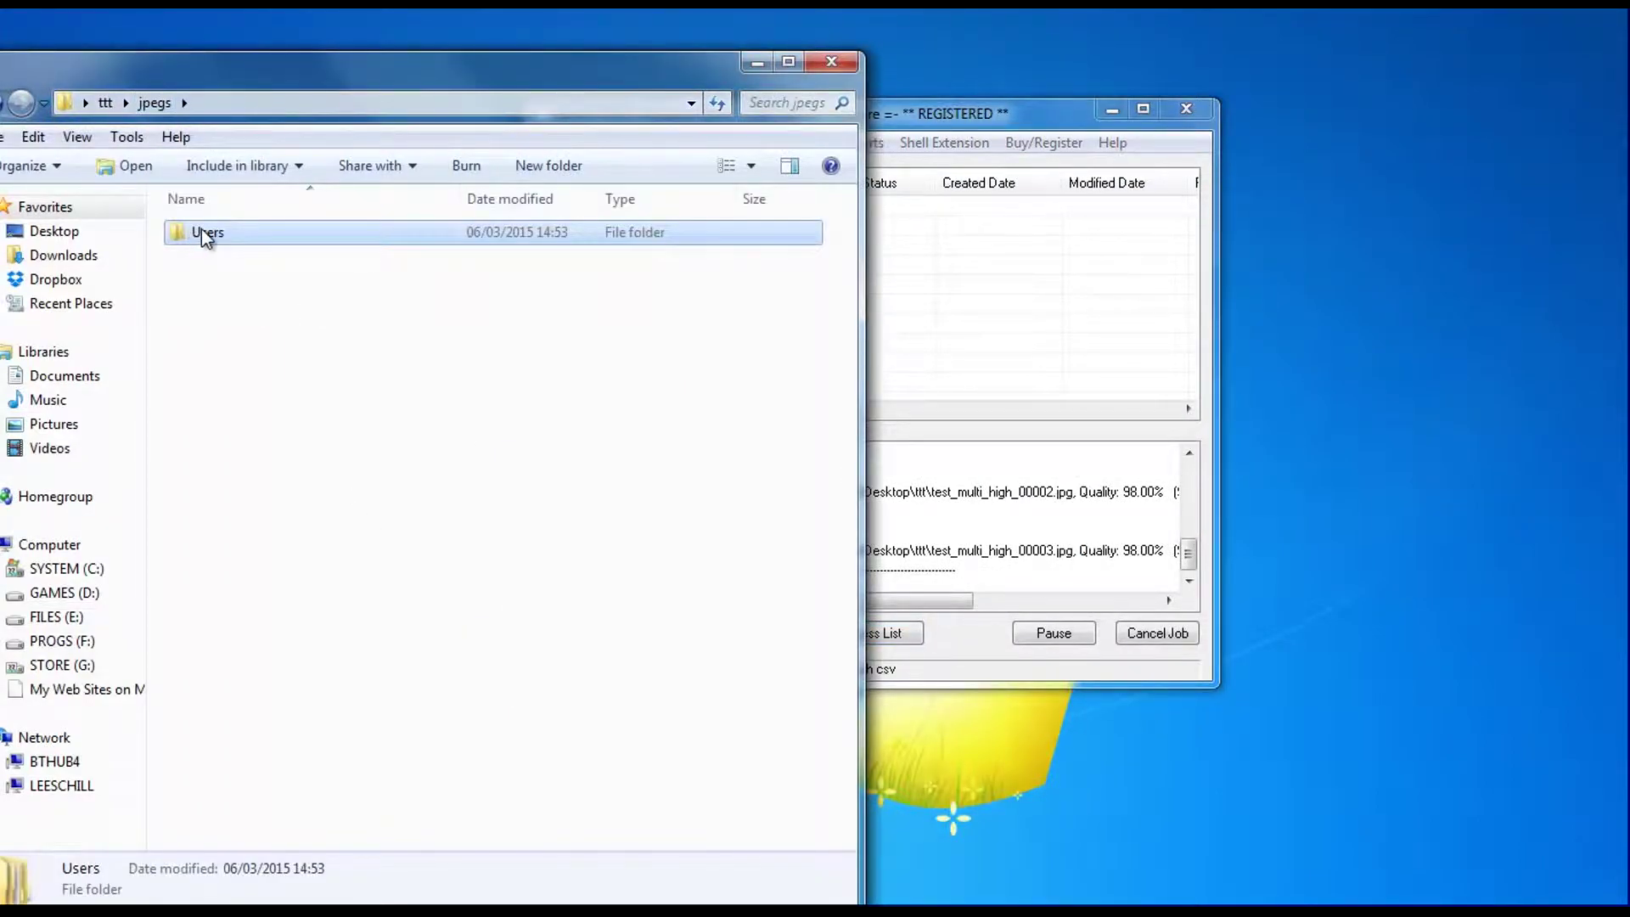
key(Delete)
click(975, 641)
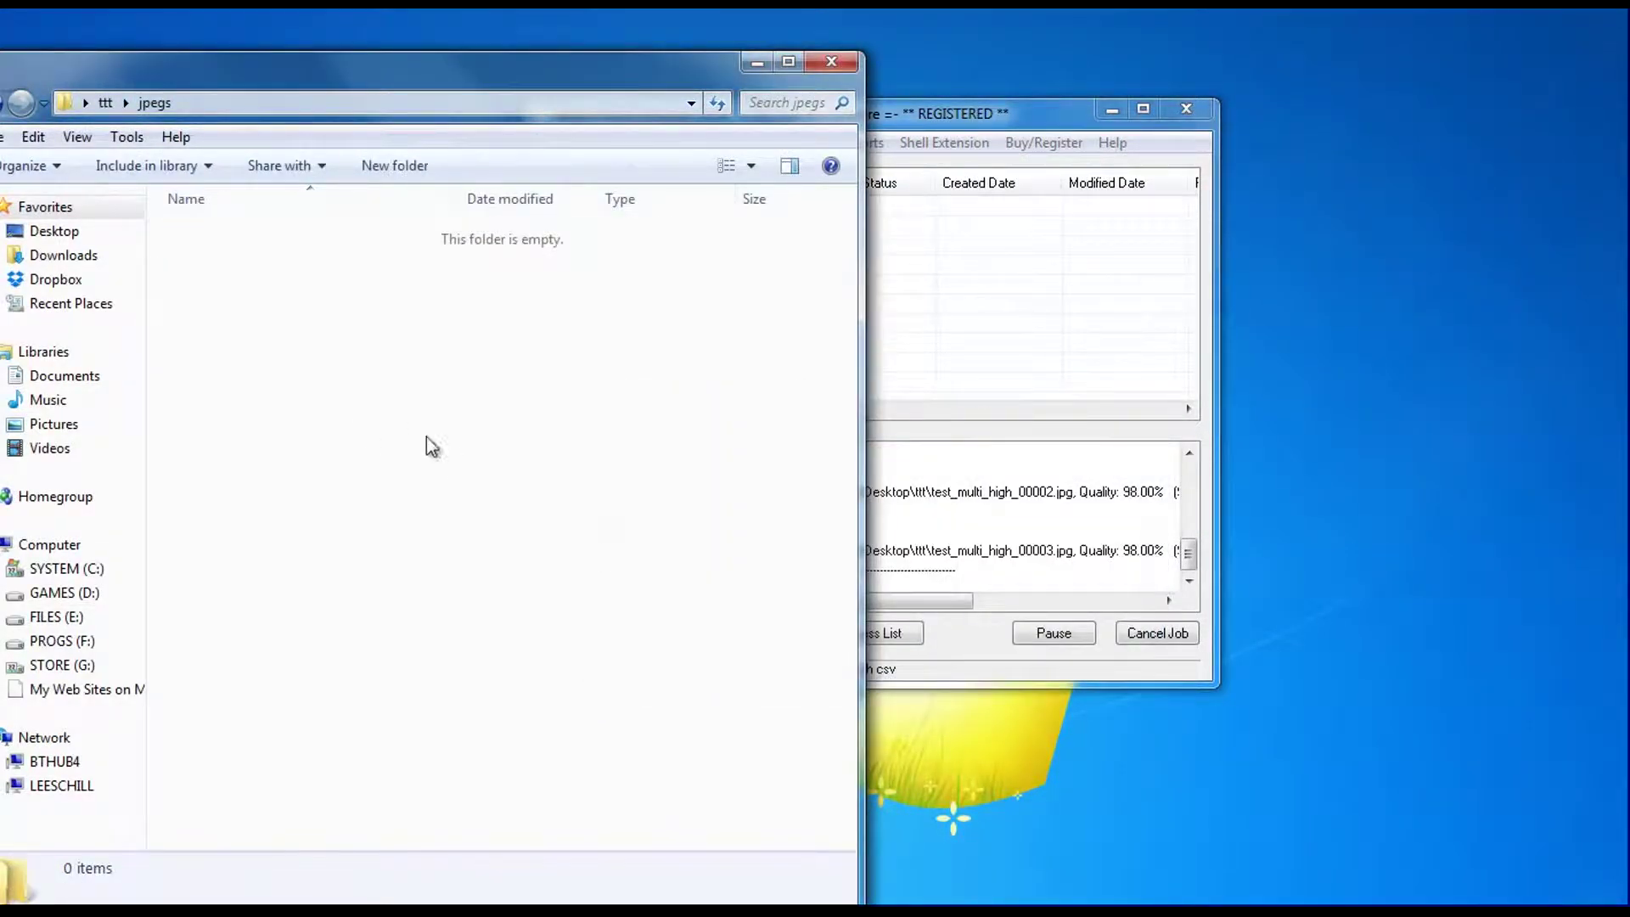
click(1056, 305)
Clear the processing log, then check jpegs for test.jpg and test_multi_00001 to 00003.
click(836, 147)
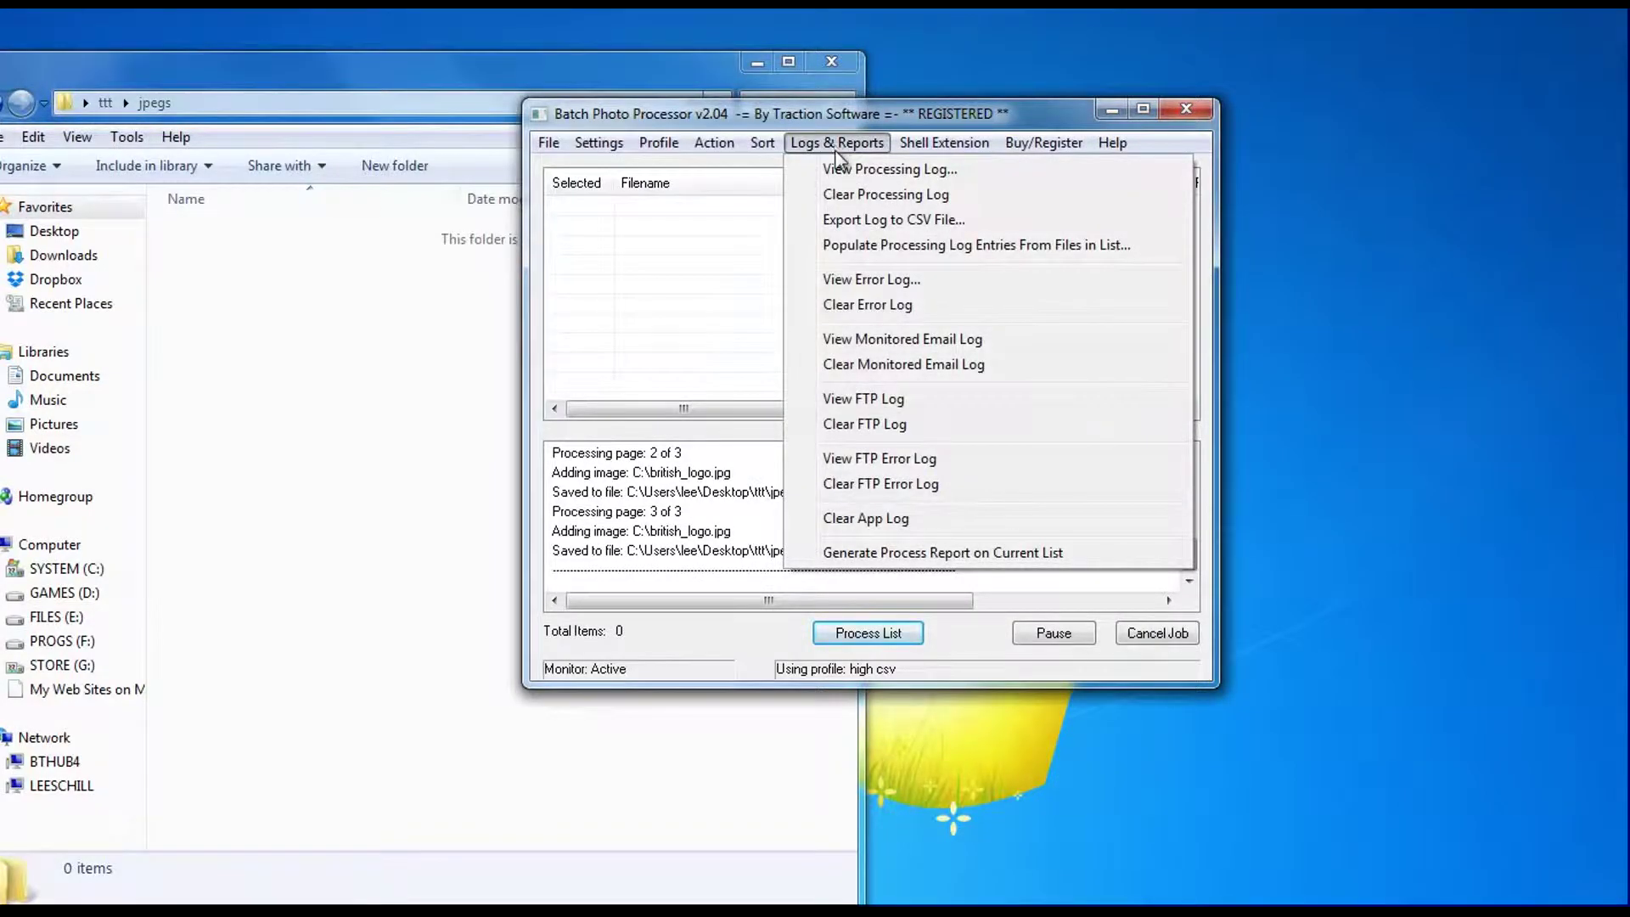
click(855, 194)
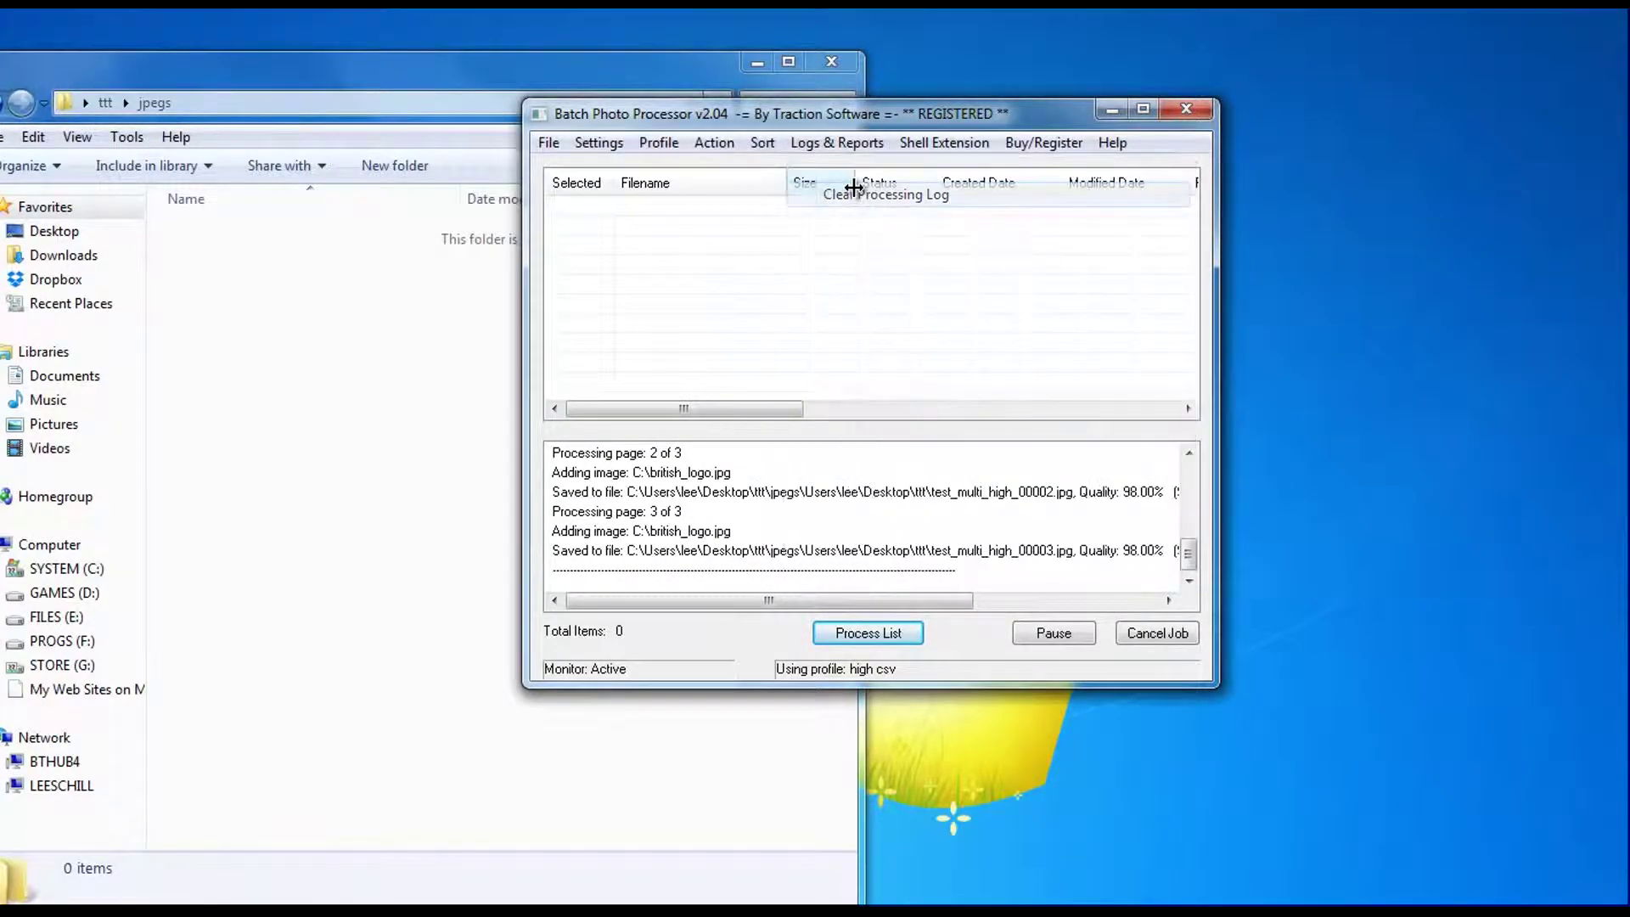
click(416, 378)
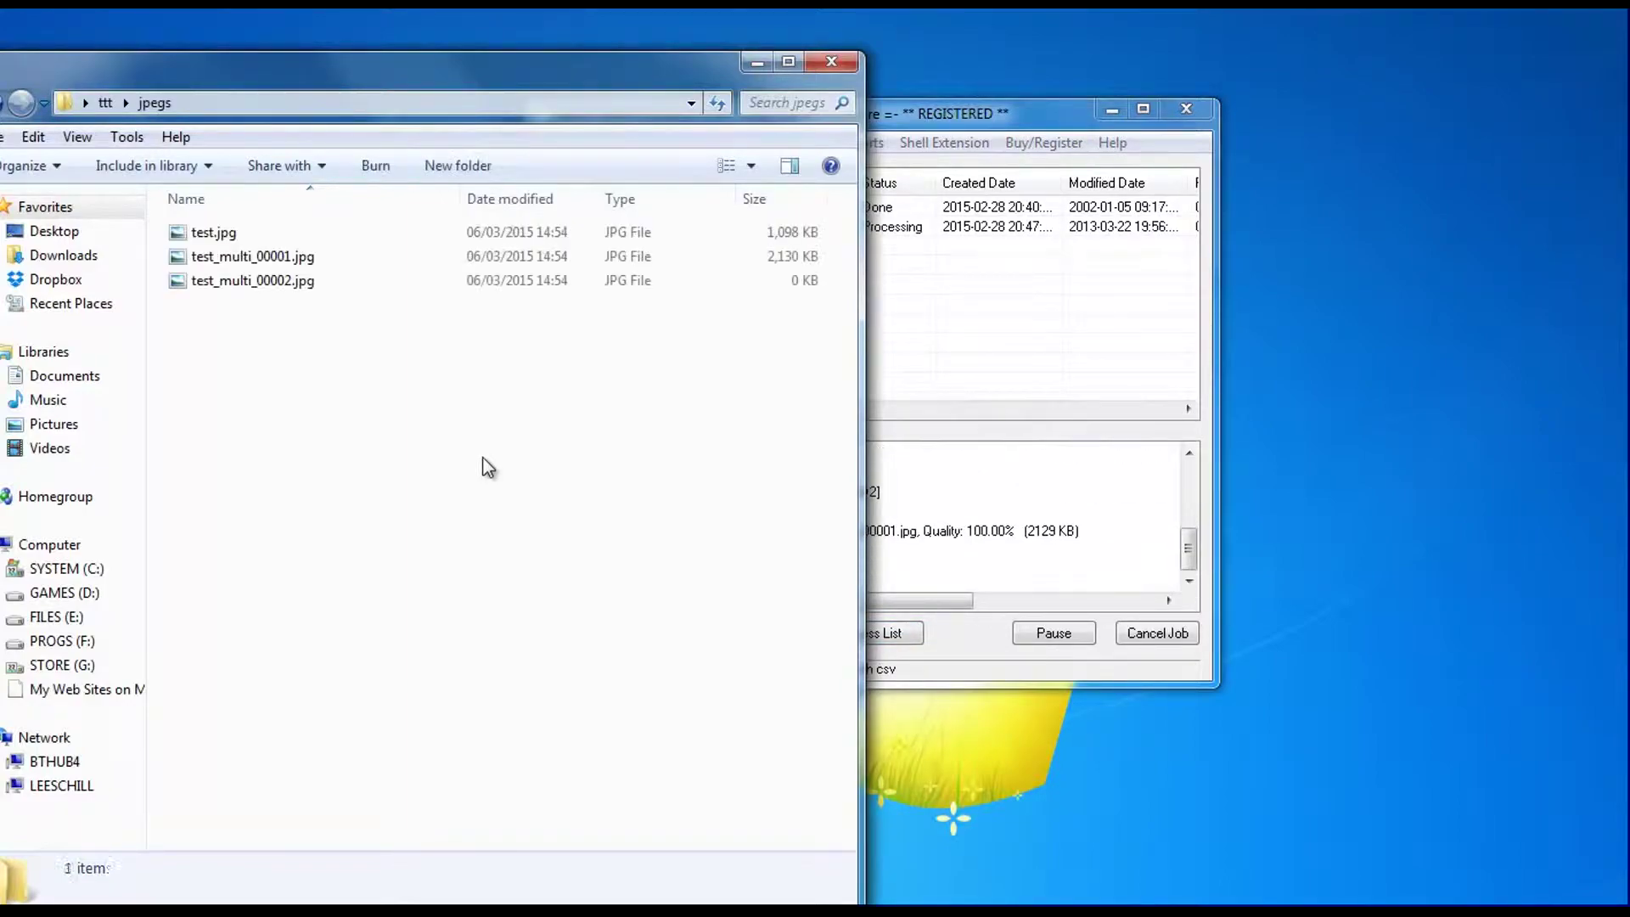
Check the details of test.jpg and the three test_multi page JPEGs in jpegs.
click(223, 238)
click(286, 262)
click(303, 301)
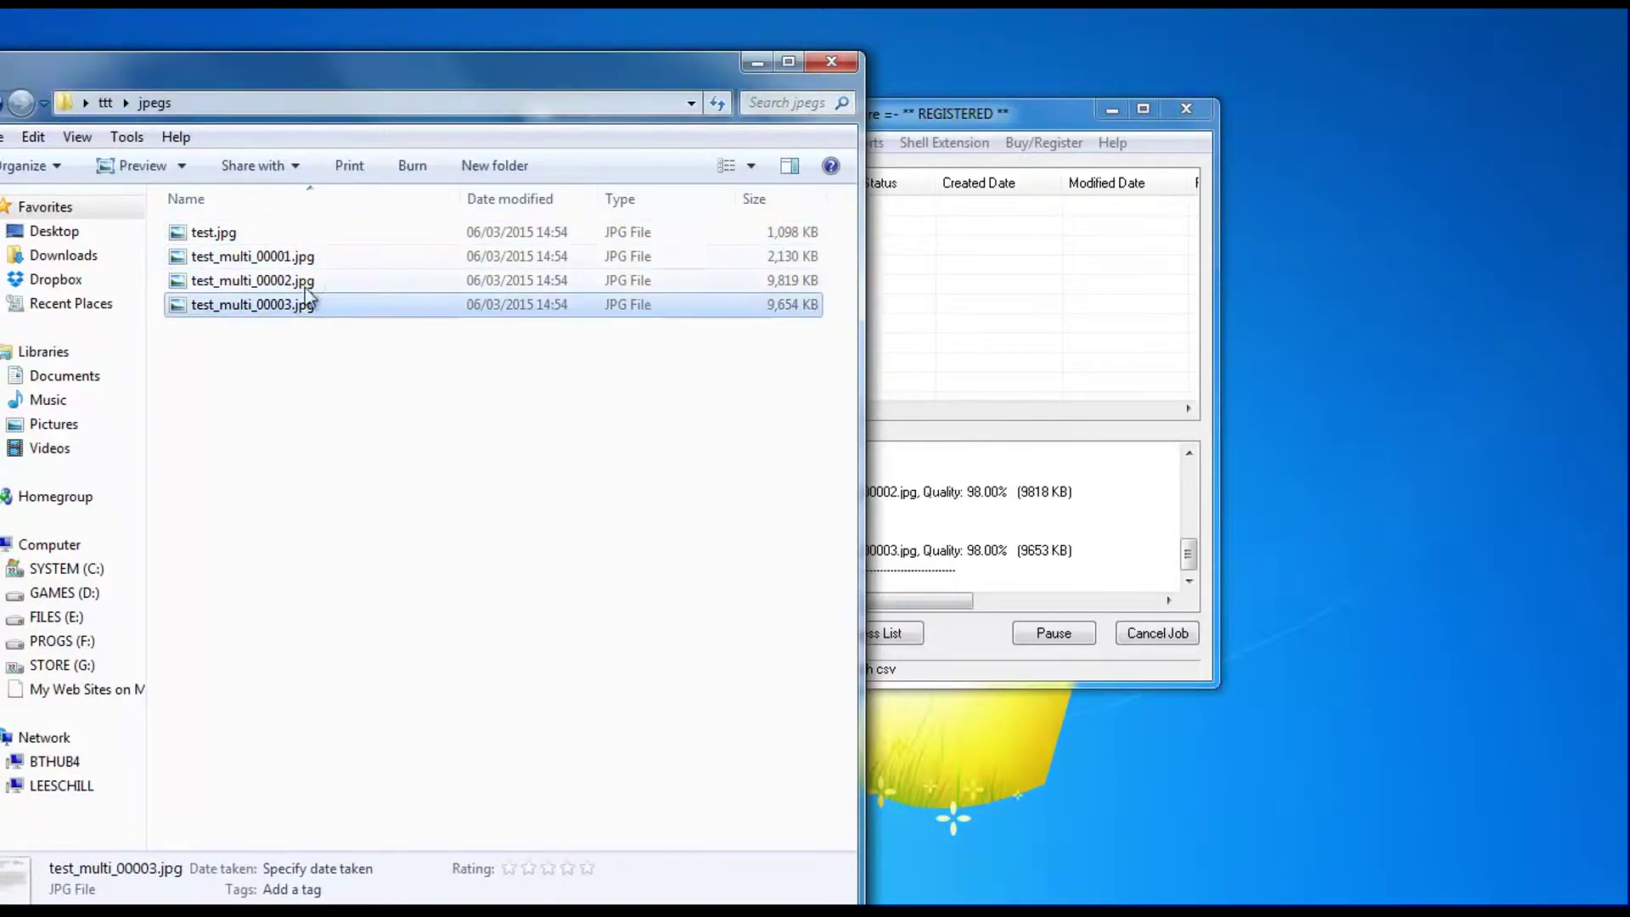
click(305, 262)
Recheck the converted JPEGs and open test.jpg (1448 x 1469 pixels, 1.07 MB).
click(306, 281)
click(306, 306)
click(223, 233)
double_click(224, 233)
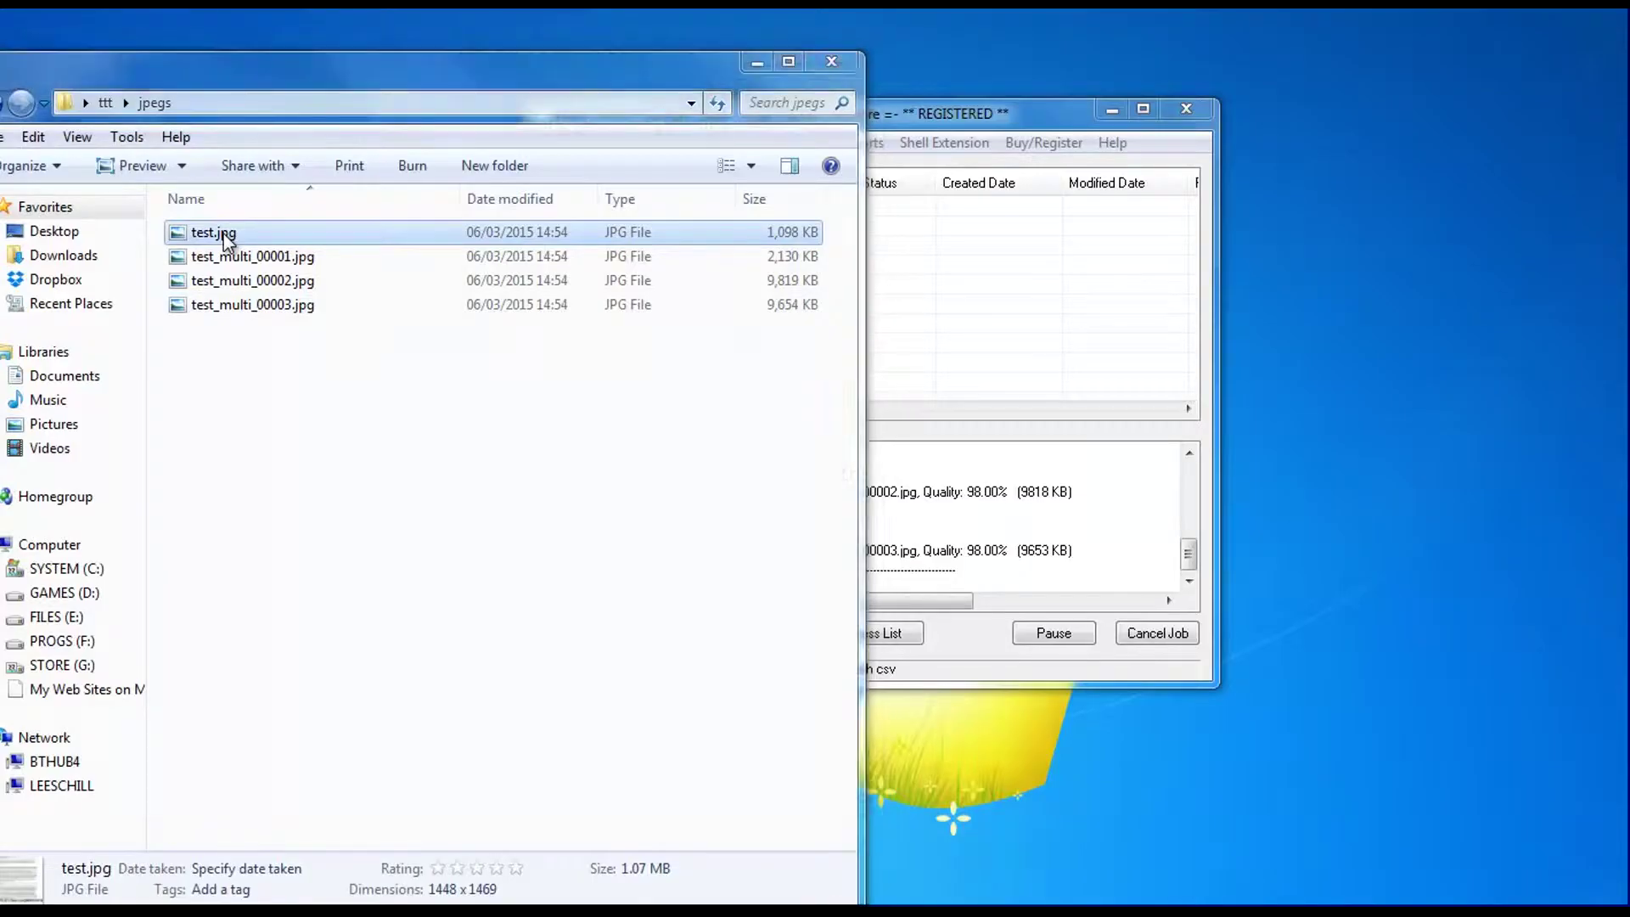